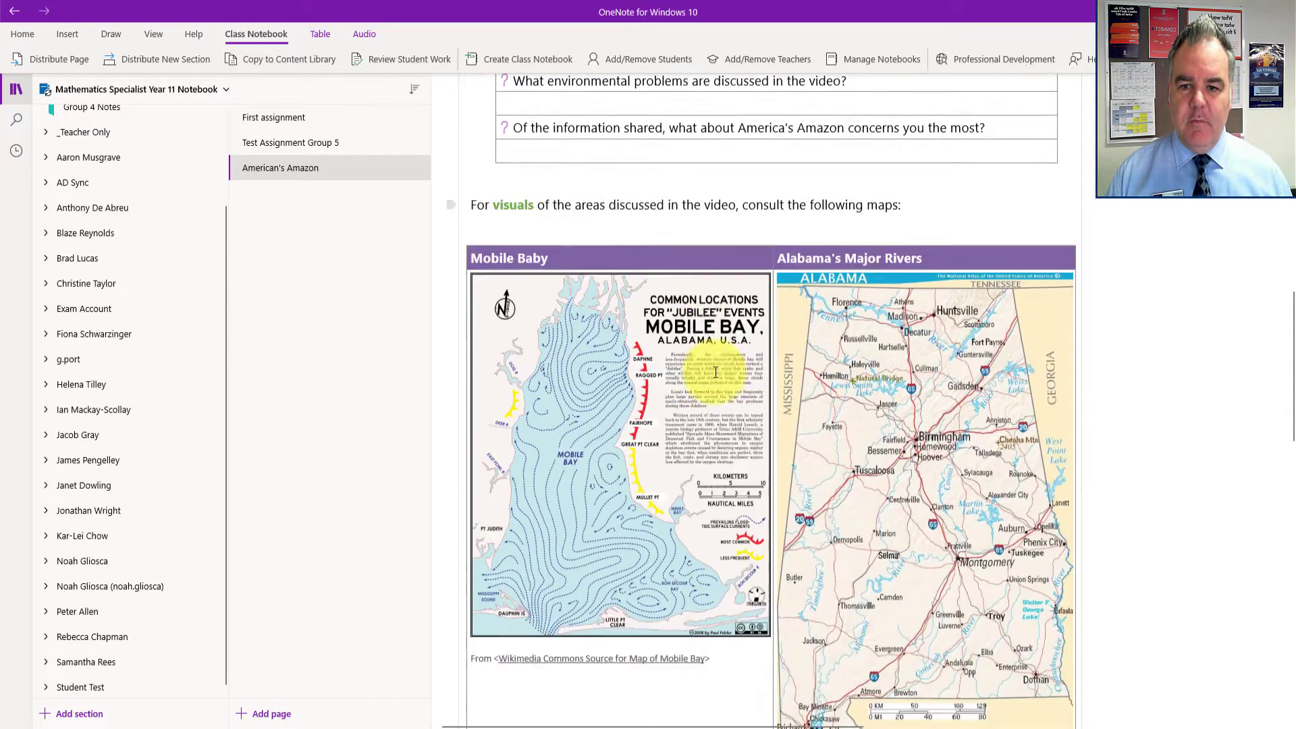
Clear the sample text from the note-taking box under the video on the American's Amazon page
{"action": "scroll", "coordinate": [736, 387], "scroll_direction": "down", "scroll_amount": 7}
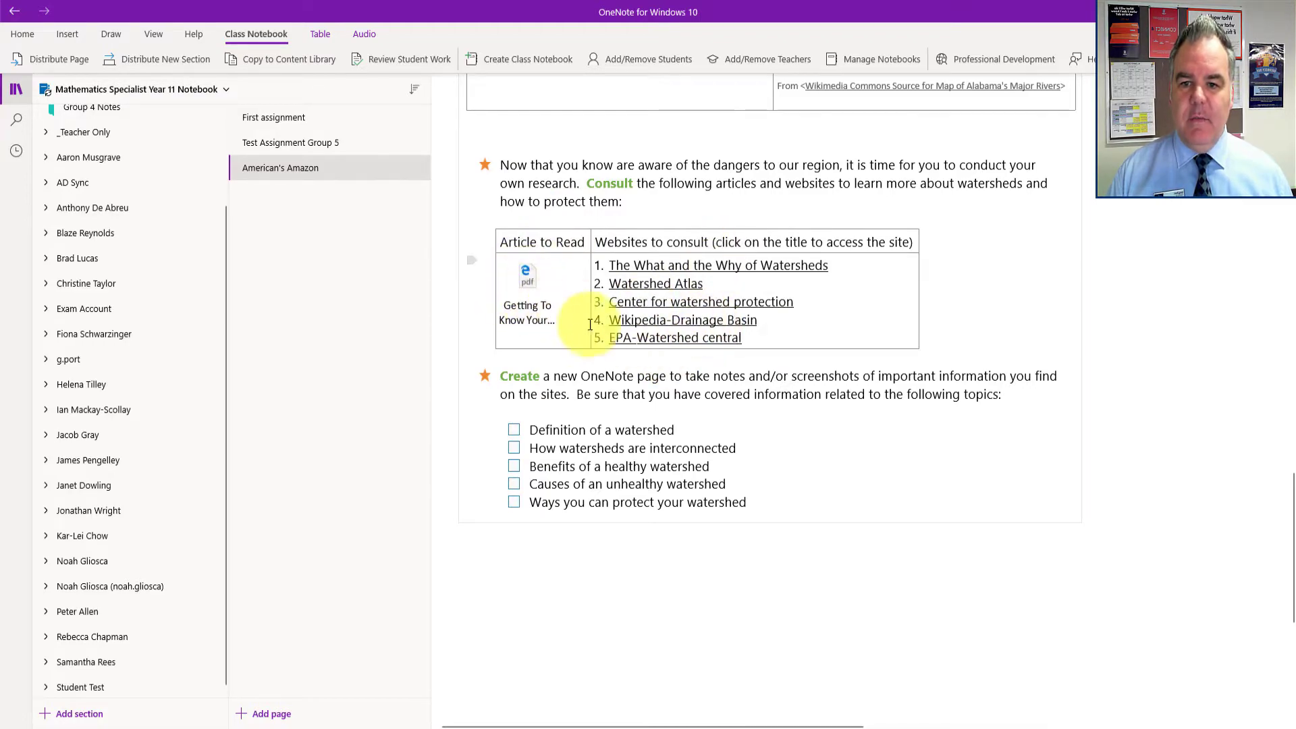
{"action": "scroll", "coordinate": [607, 304], "scroll_direction": "down", "scroll_amount": 4}
{"action": "scroll", "coordinate": [692, 319], "scroll_direction": "up", "scroll_amount": 9}
{"action": "scroll", "coordinate": [692, 319], "scroll_direction": "up", "scroll_amount": 10}
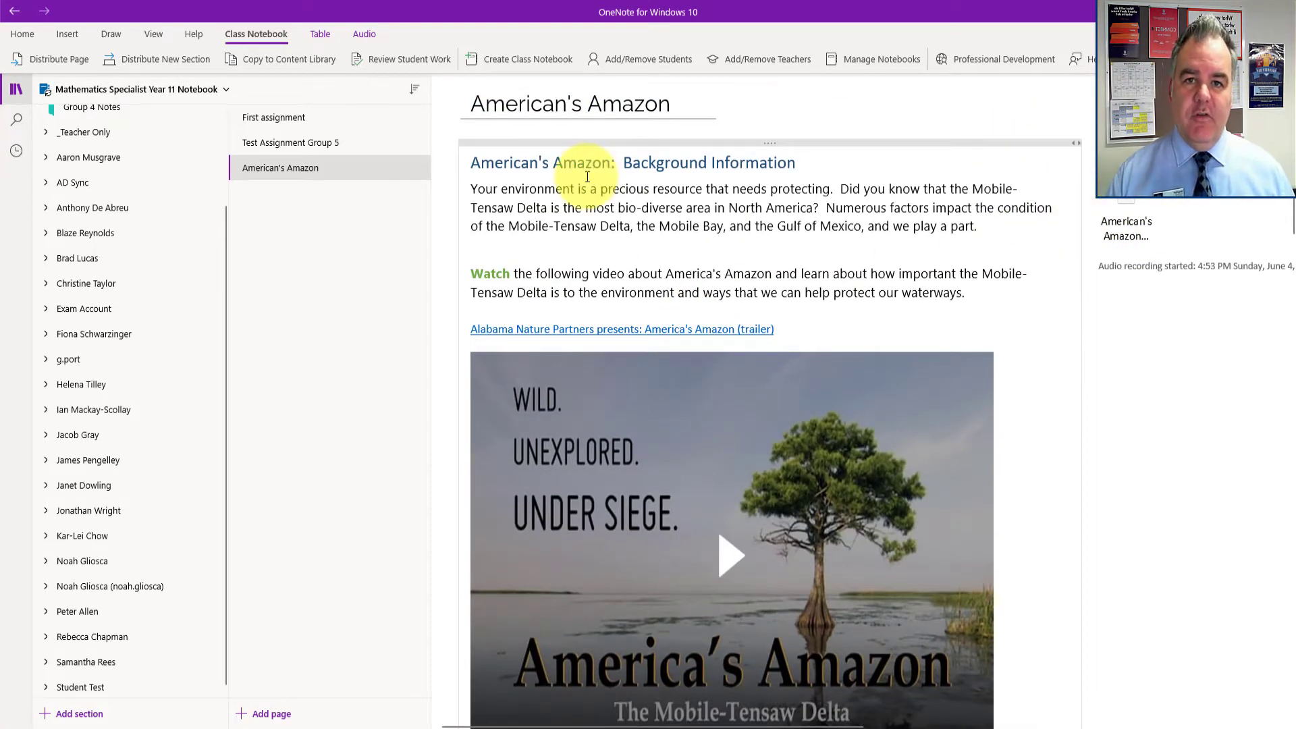
{"action": "scroll", "coordinate": [540, 269], "scroll_direction": "down", "scroll_amount": 10}
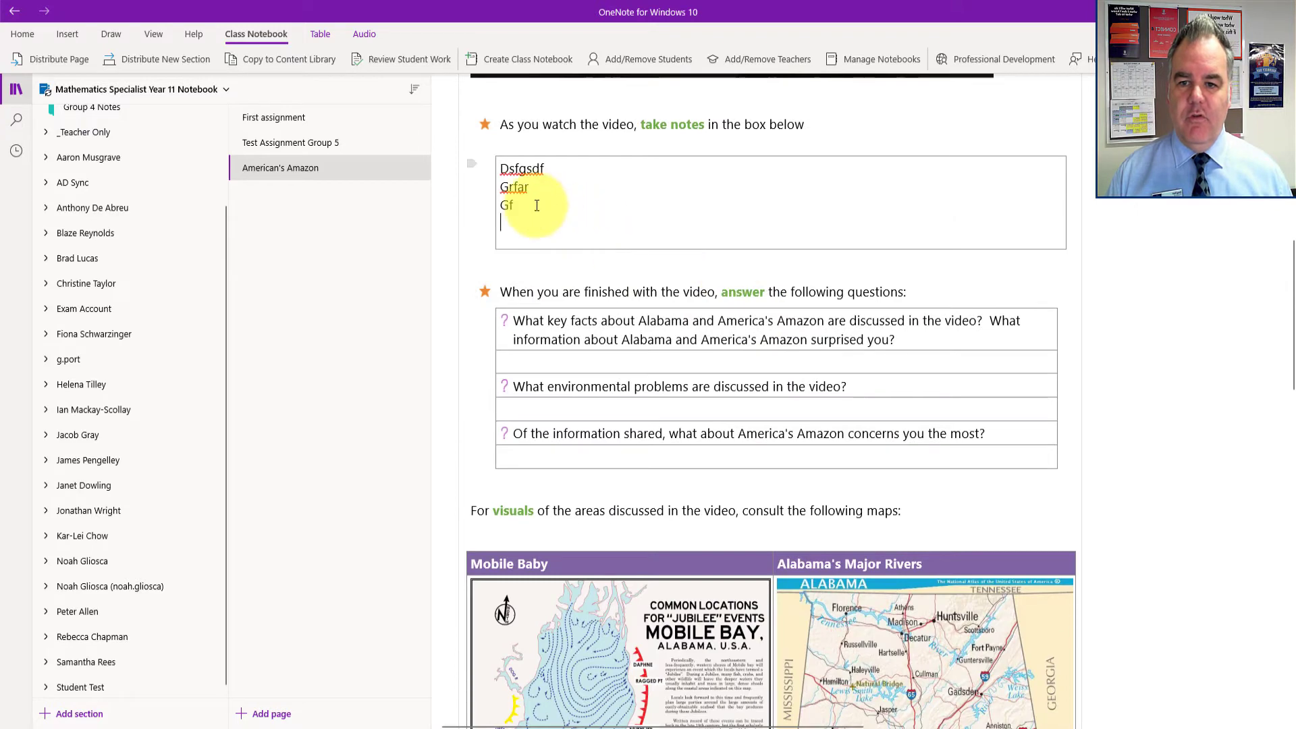
{"action": "left_click_drag", "start_coordinate": [536, 205], "coordinate": [500, 175]}
{"action": "key", "text": "Delete"}
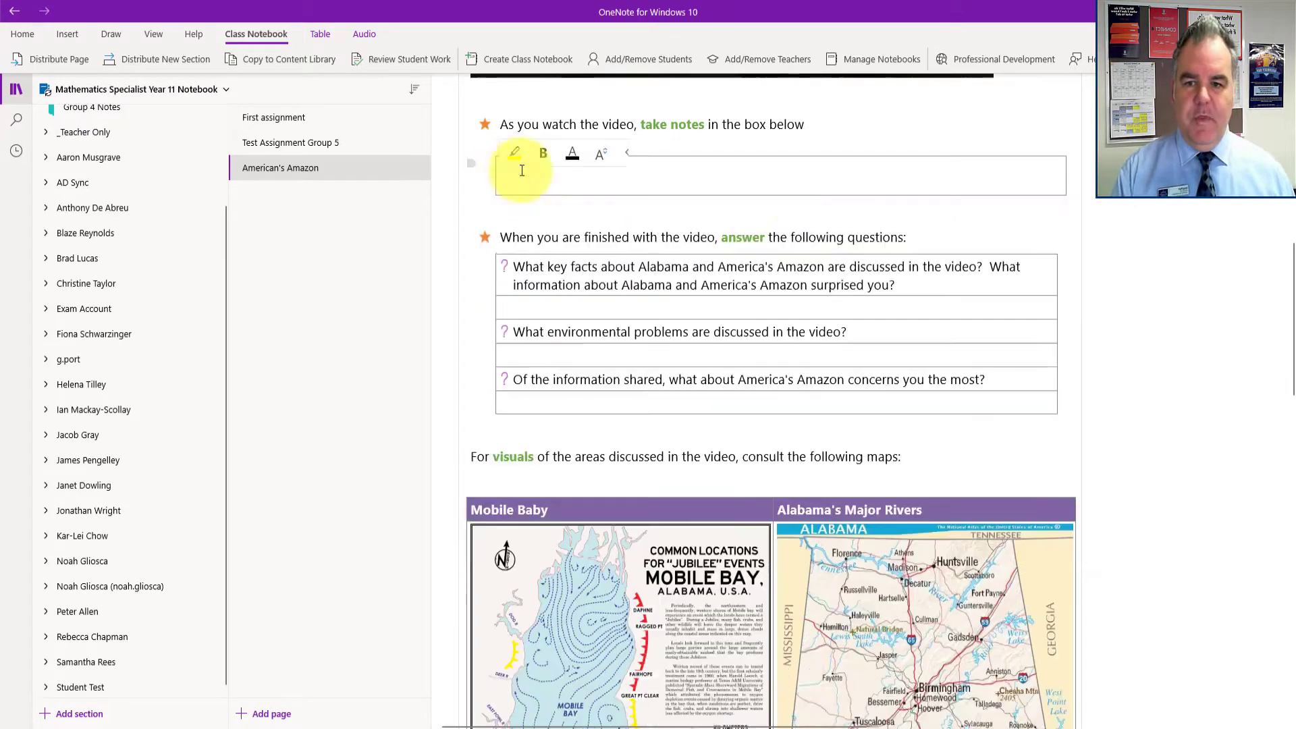
Set up a whole-class distribution of the American's Amazon page, choosing Handouts first and switching the target section to Homework
{"action": "left_click", "coordinate": [59, 64]}
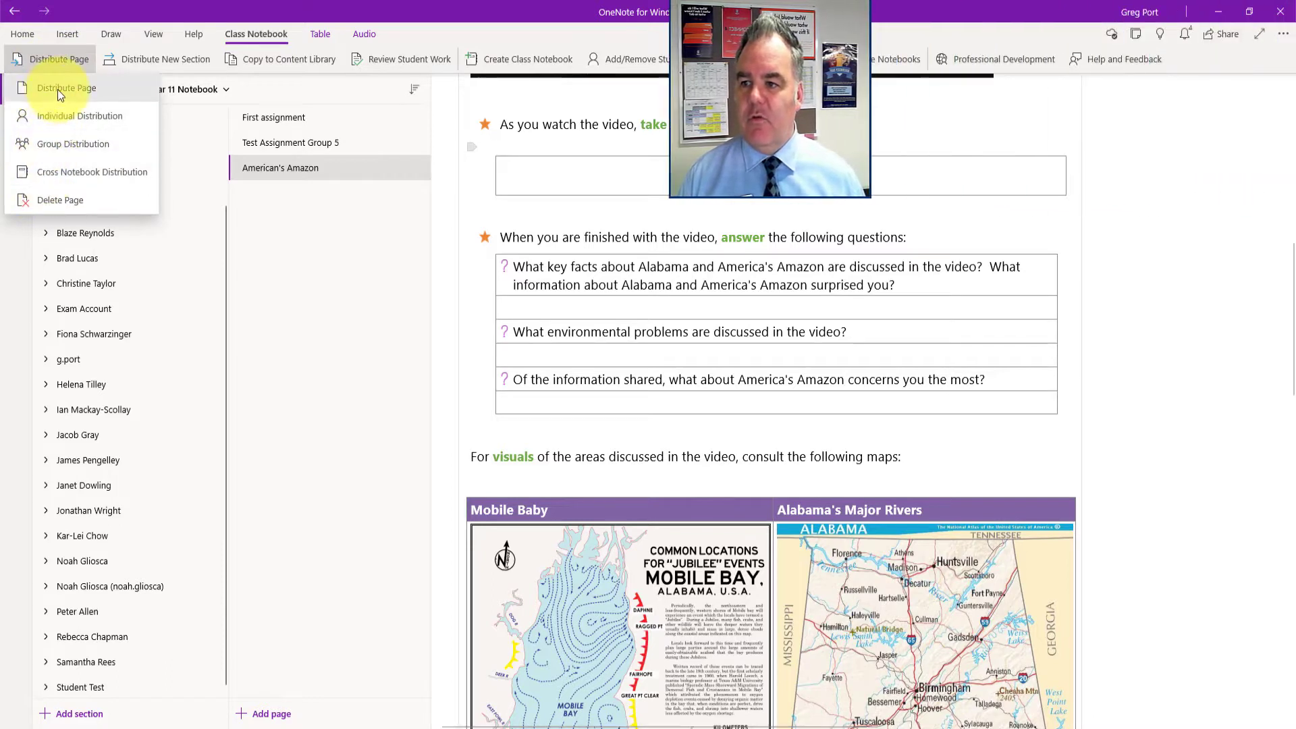
{"action": "left_click", "coordinate": [58, 89]}
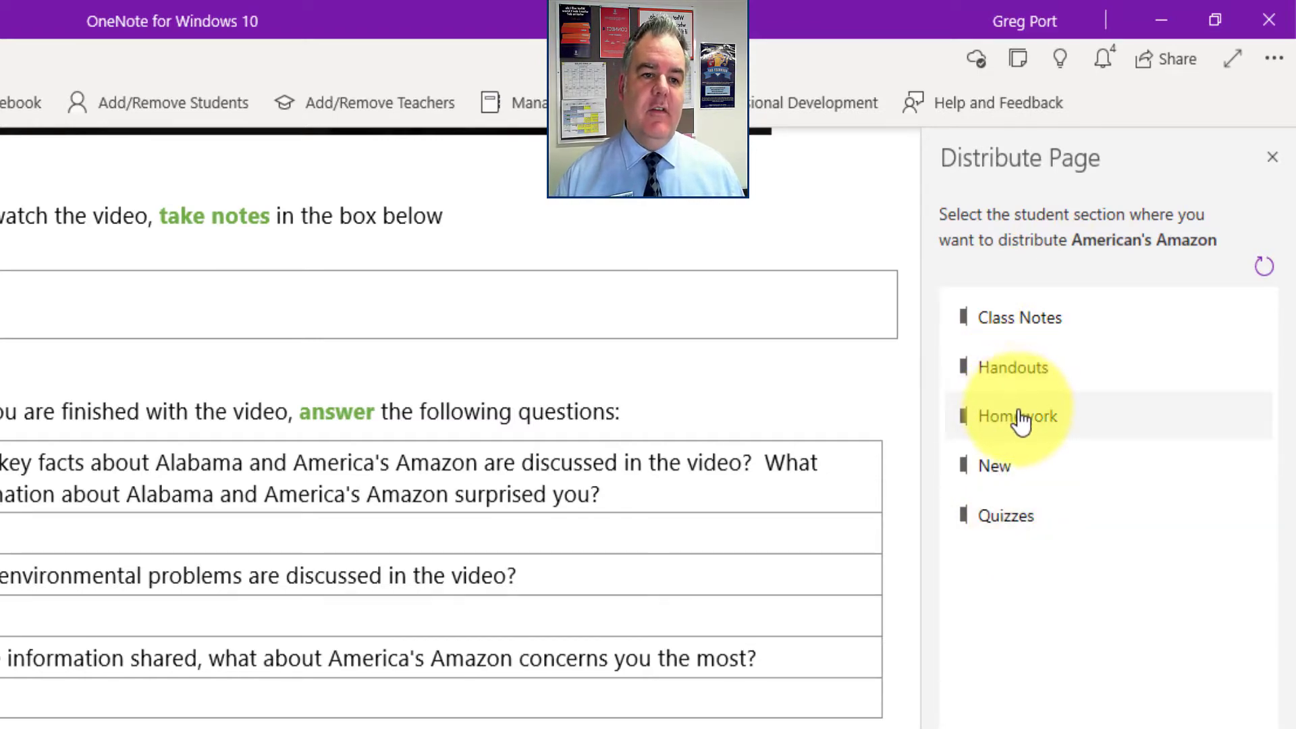
{"action": "left_click", "coordinate": [1033, 373]}
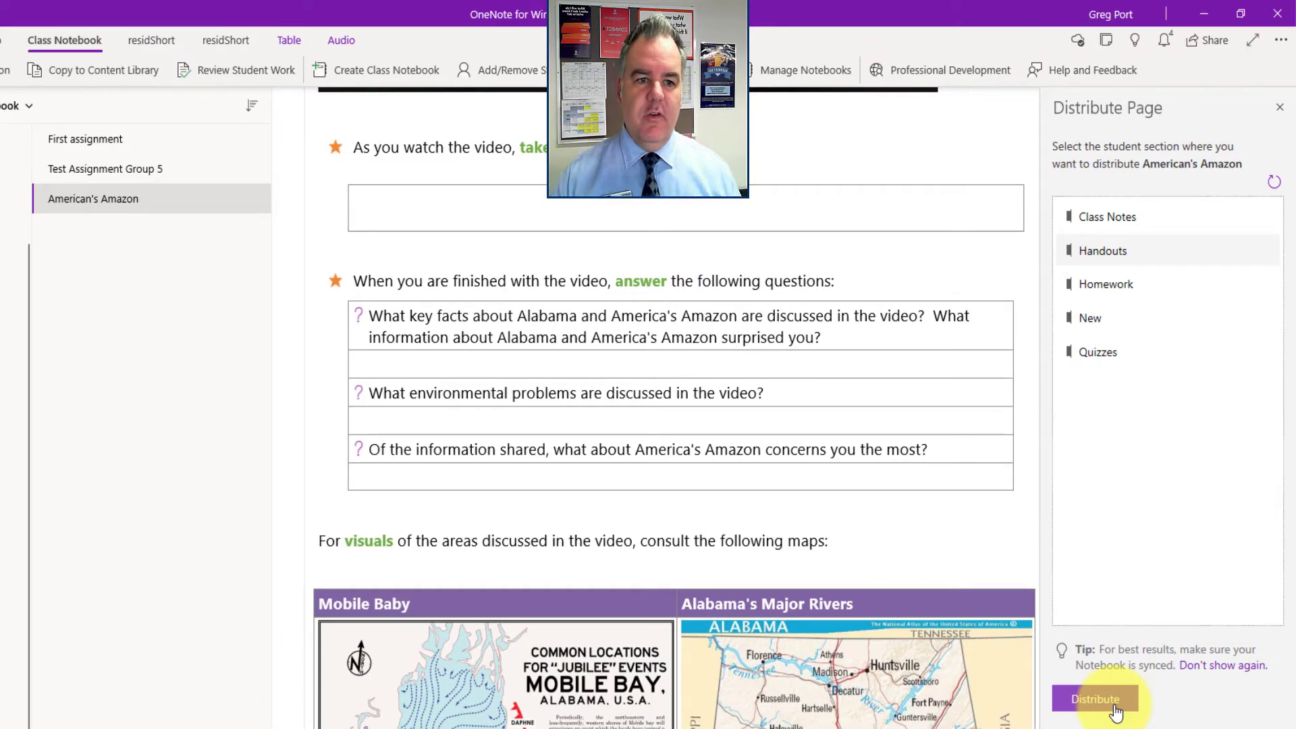
{"action": "left_click", "coordinate": [1127, 304]}
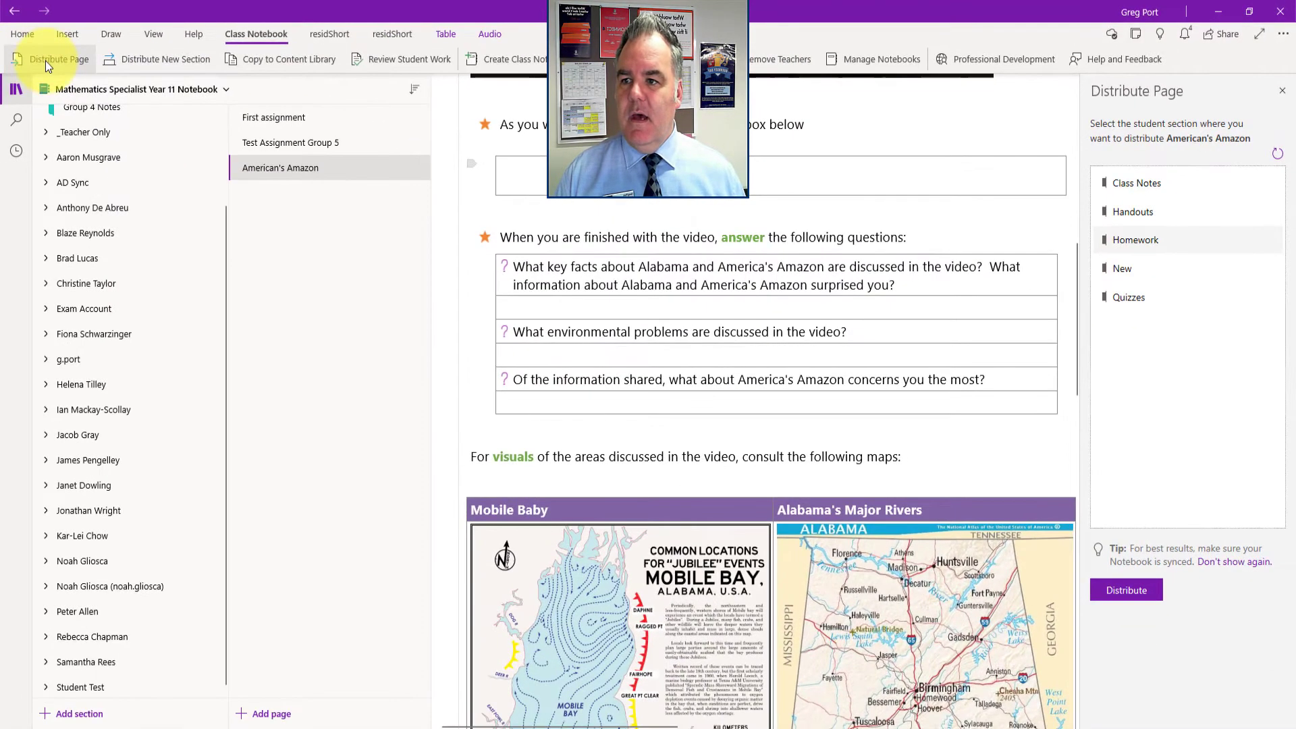
Distribute the American's Amazon page individually to the second and third listed students, into their Handouts section
{"action": "left_click", "coordinate": [46, 61]}
{"action": "left_click", "coordinate": [51, 115]}
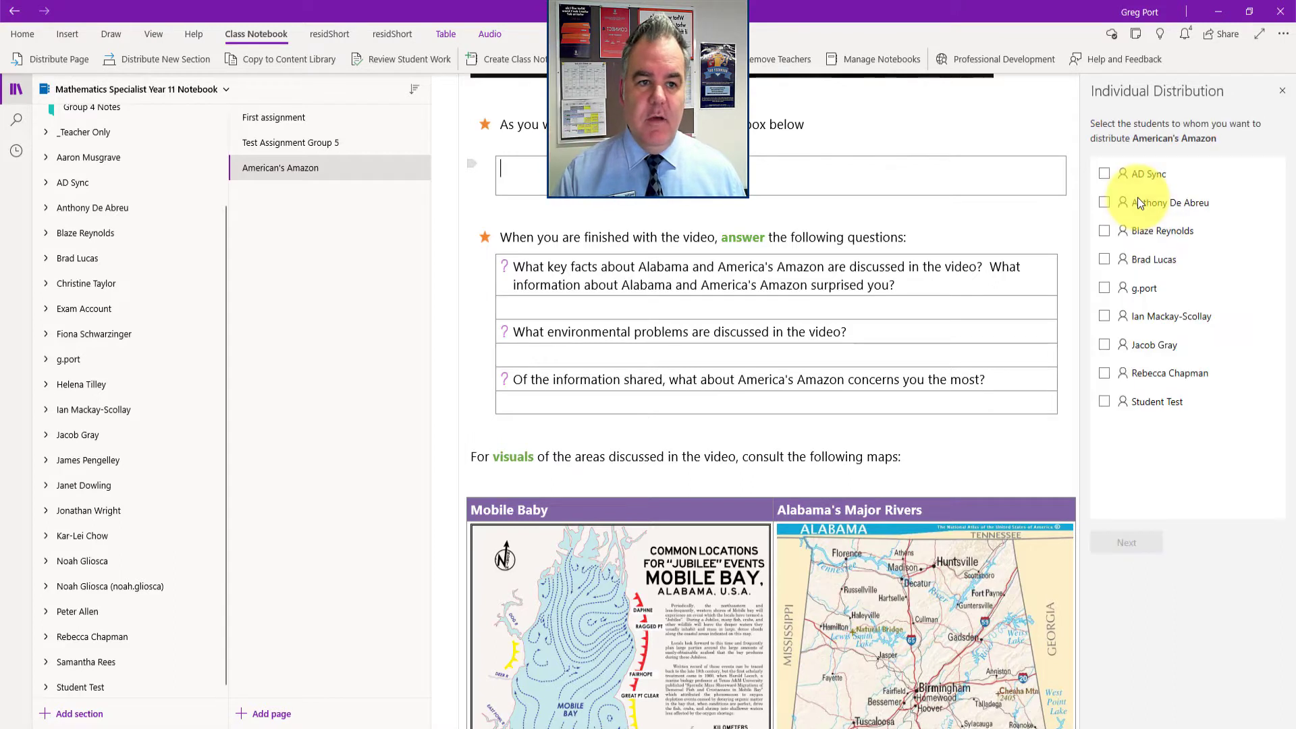
{"action": "left_click", "coordinate": [1105, 204]}
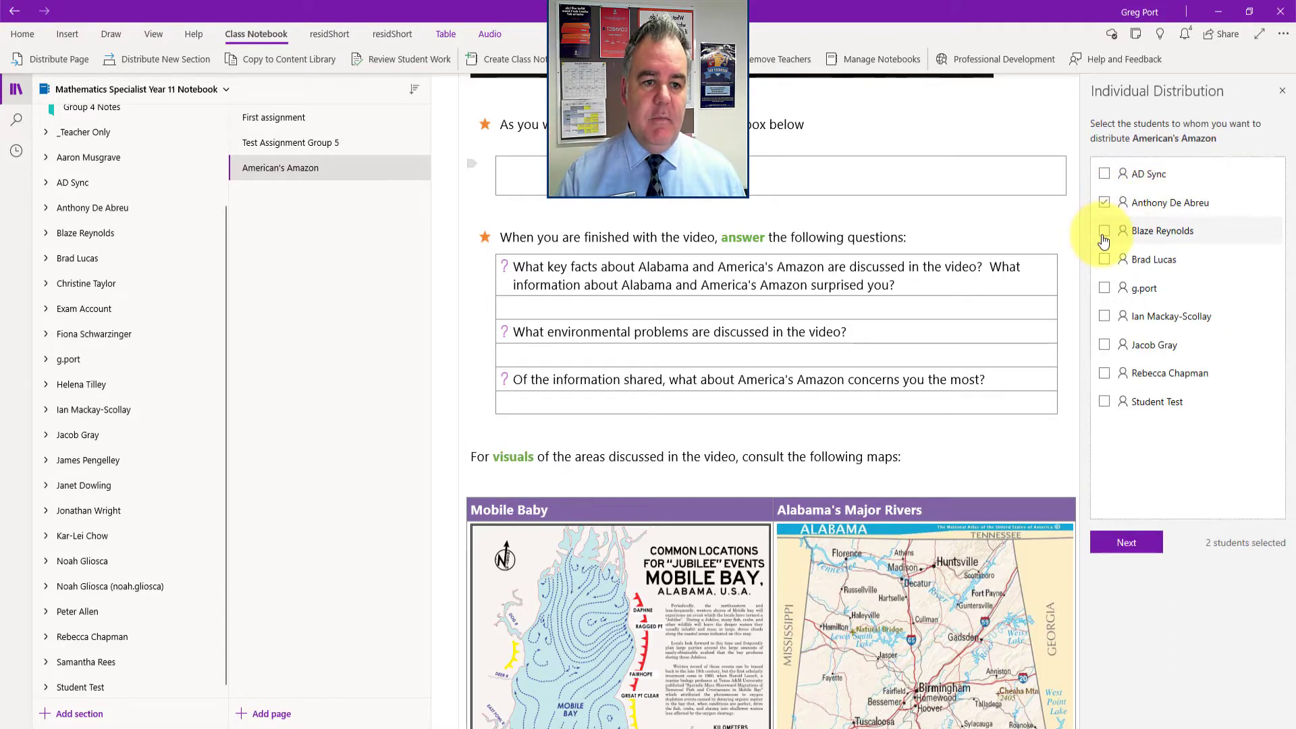
{"action": "left_click", "coordinate": [1103, 236]}
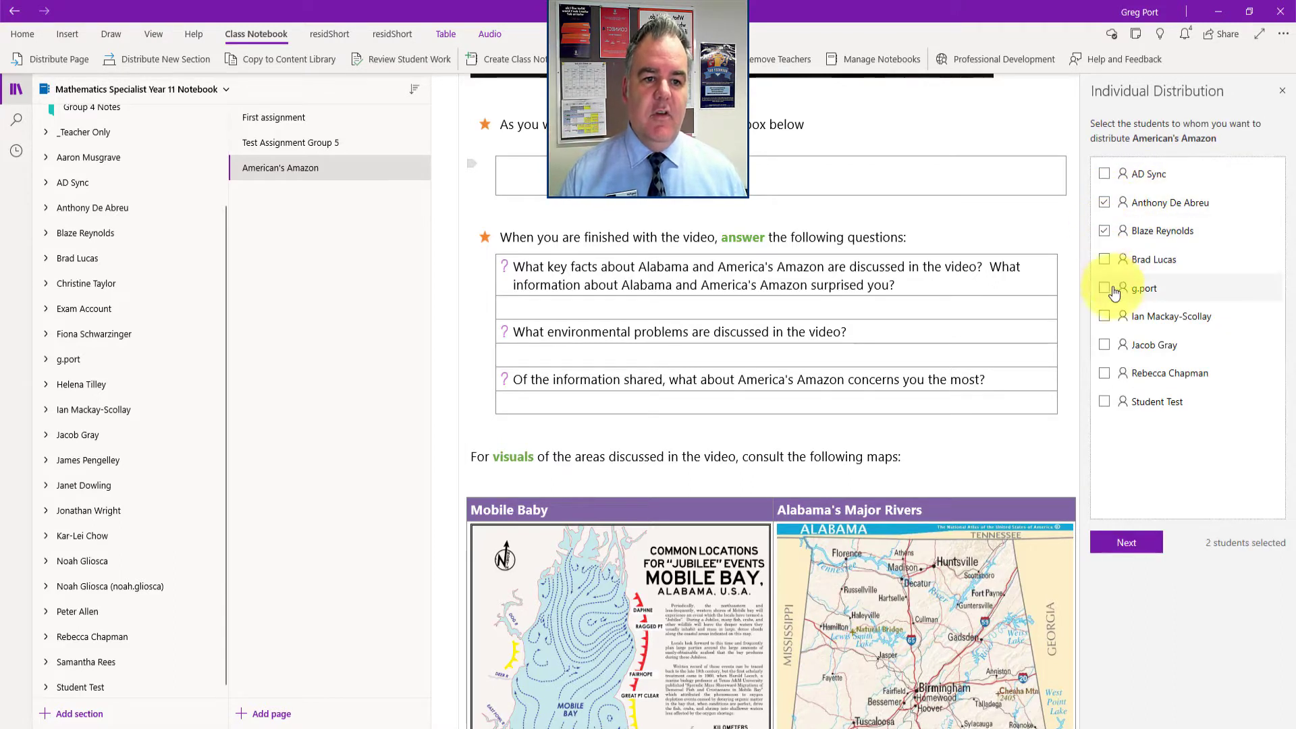
{"action": "left_click", "coordinate": [1134, 543]}
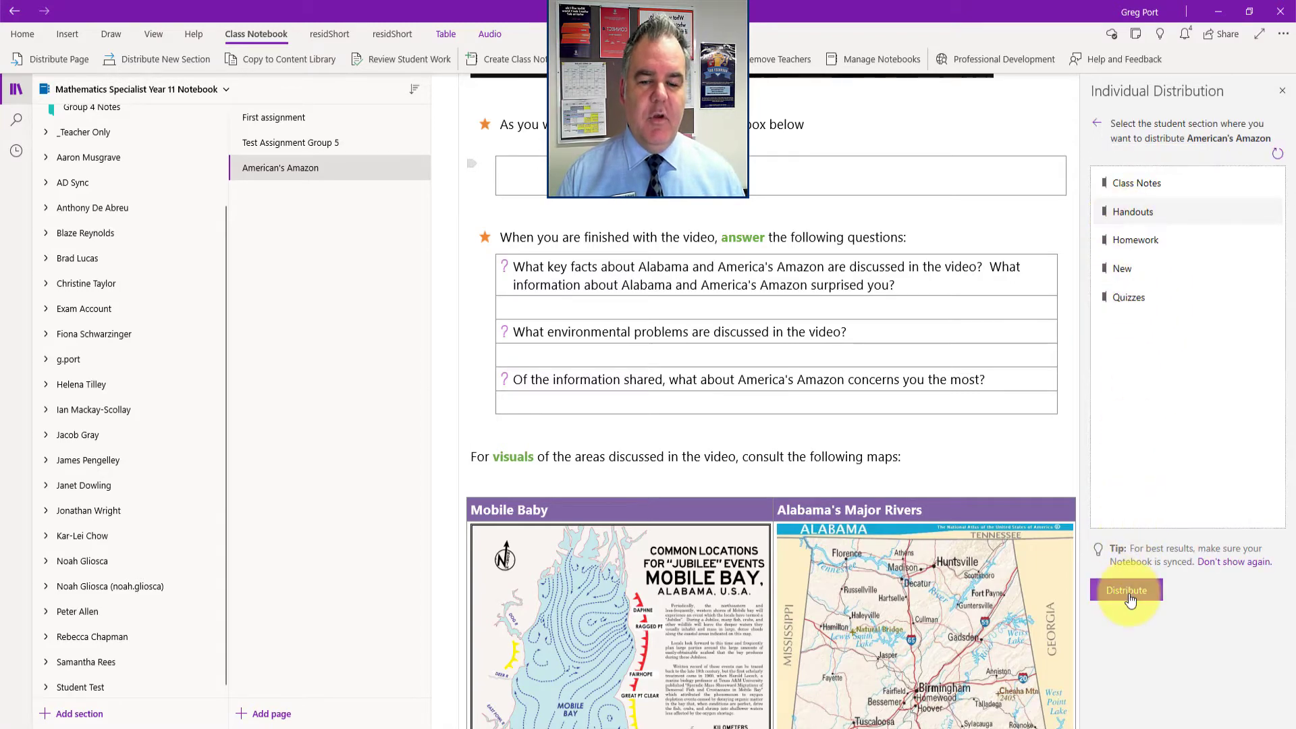
{"action": "left_click", "coordinate": [1129, 597]}
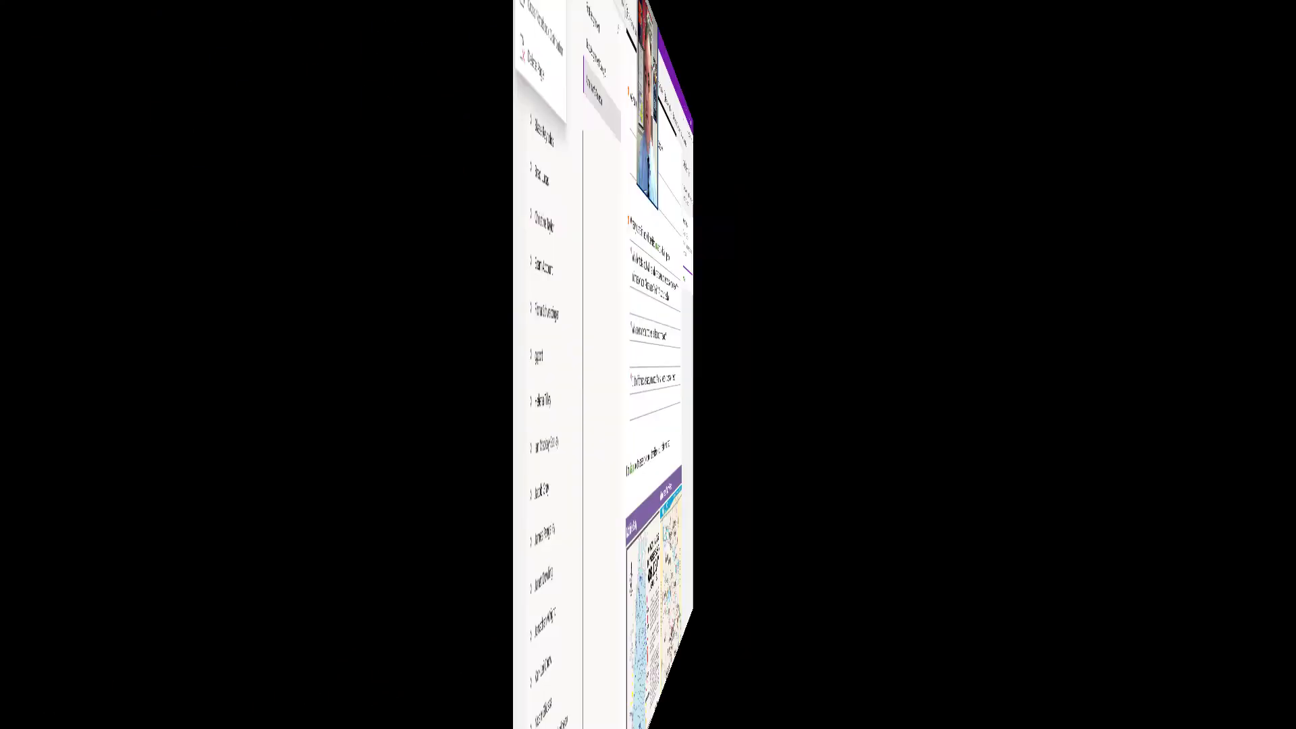
Create a distribution group named Group A containing the second, third and seventh listed students
{"action": "left_click", "coordinate": [51, 59]}
{"action": "left_click", "coordinate": [57, 145]}
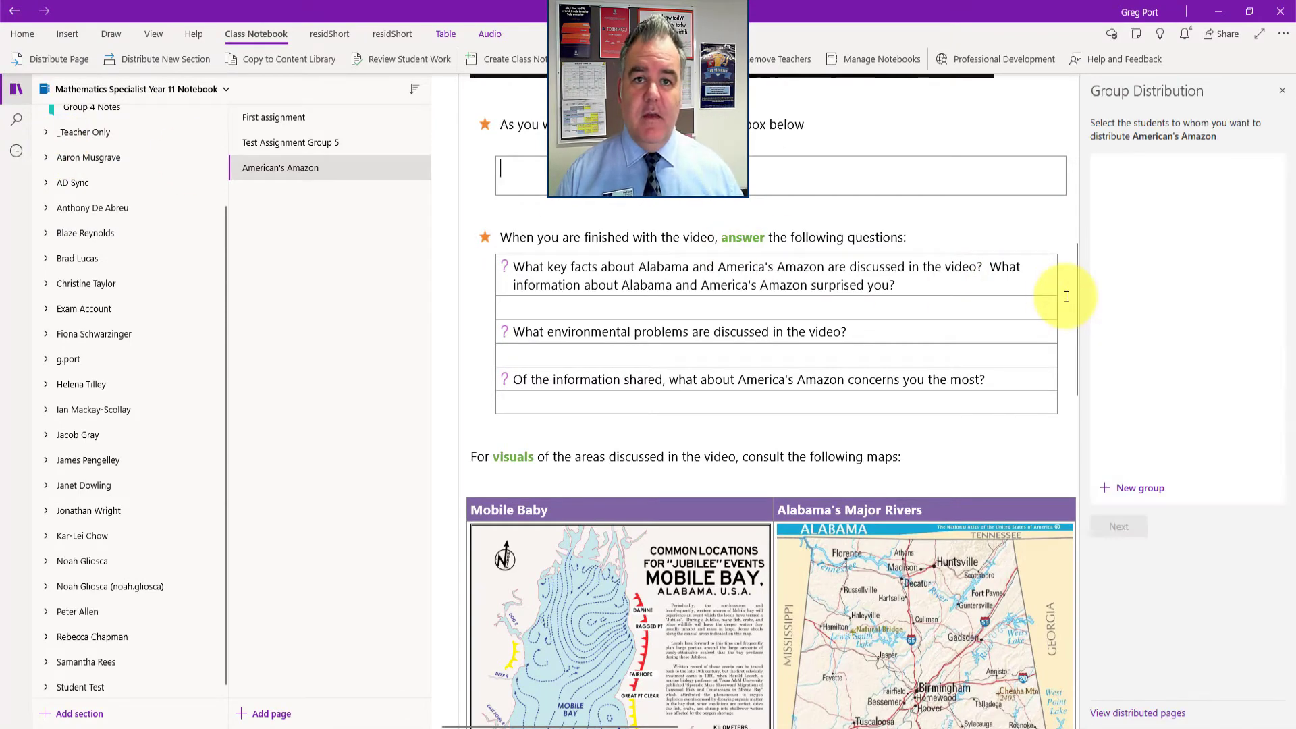
{"action": "left_click", "coordinate": [1134, 488]}
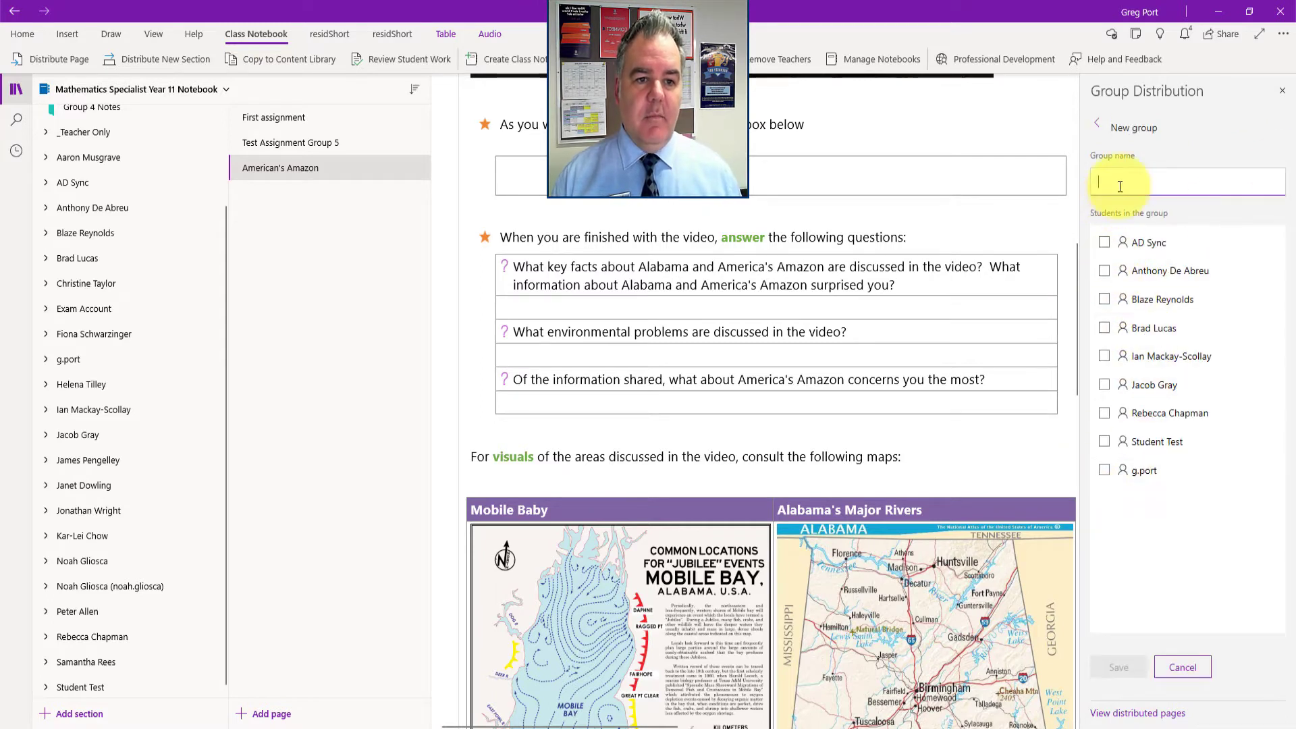
{"action": "type", "text": "Group A"}
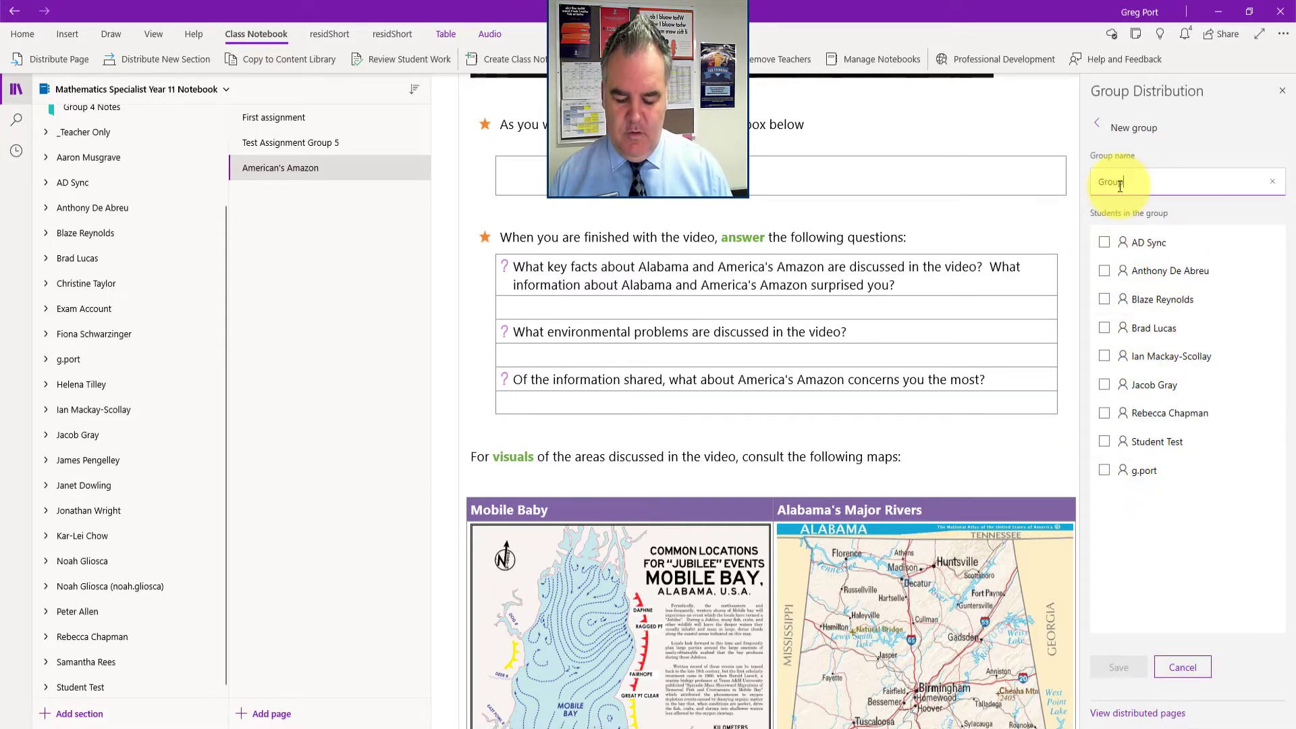
{"action": "left_click", "coordinate": [1104, 271]}
{"action": "left_click", "coordinate": [1104, 302]}
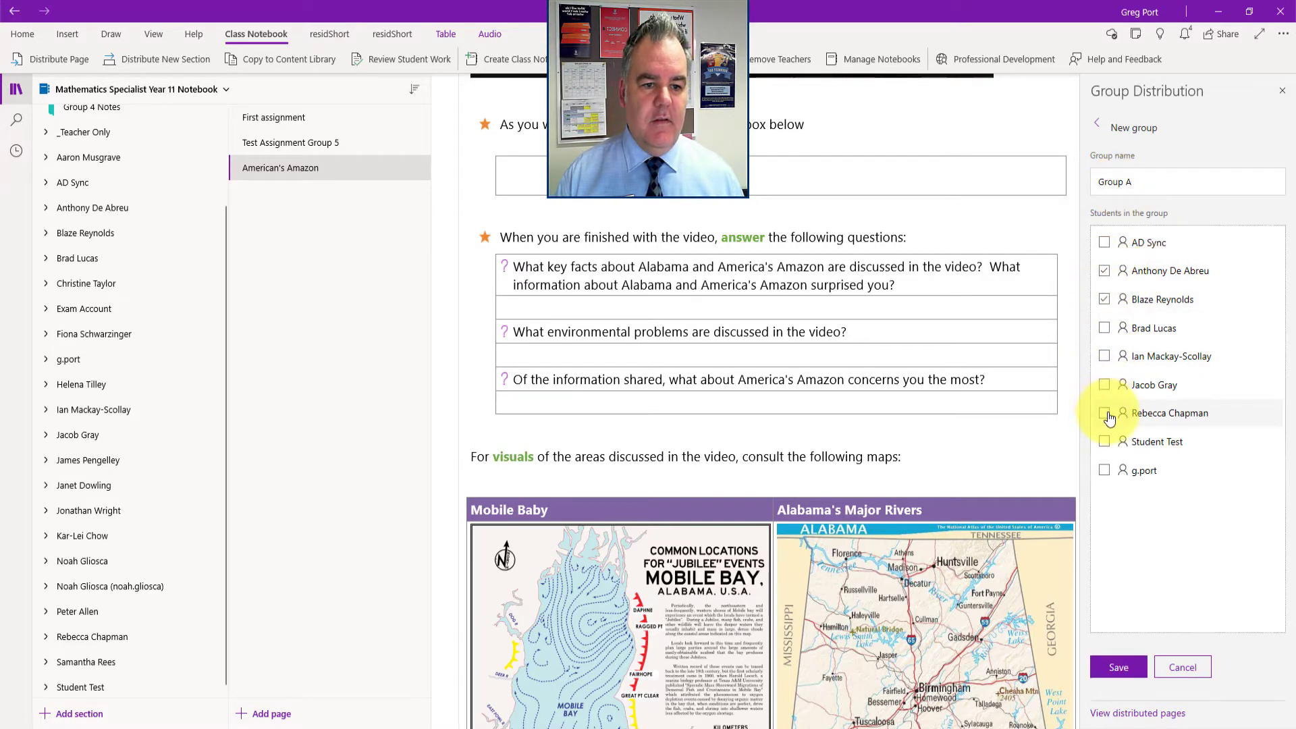
{"action": "left_click", "coordinate": [1104, 414]}
{"action": "left_click", "coordinate": [1120, 666]}
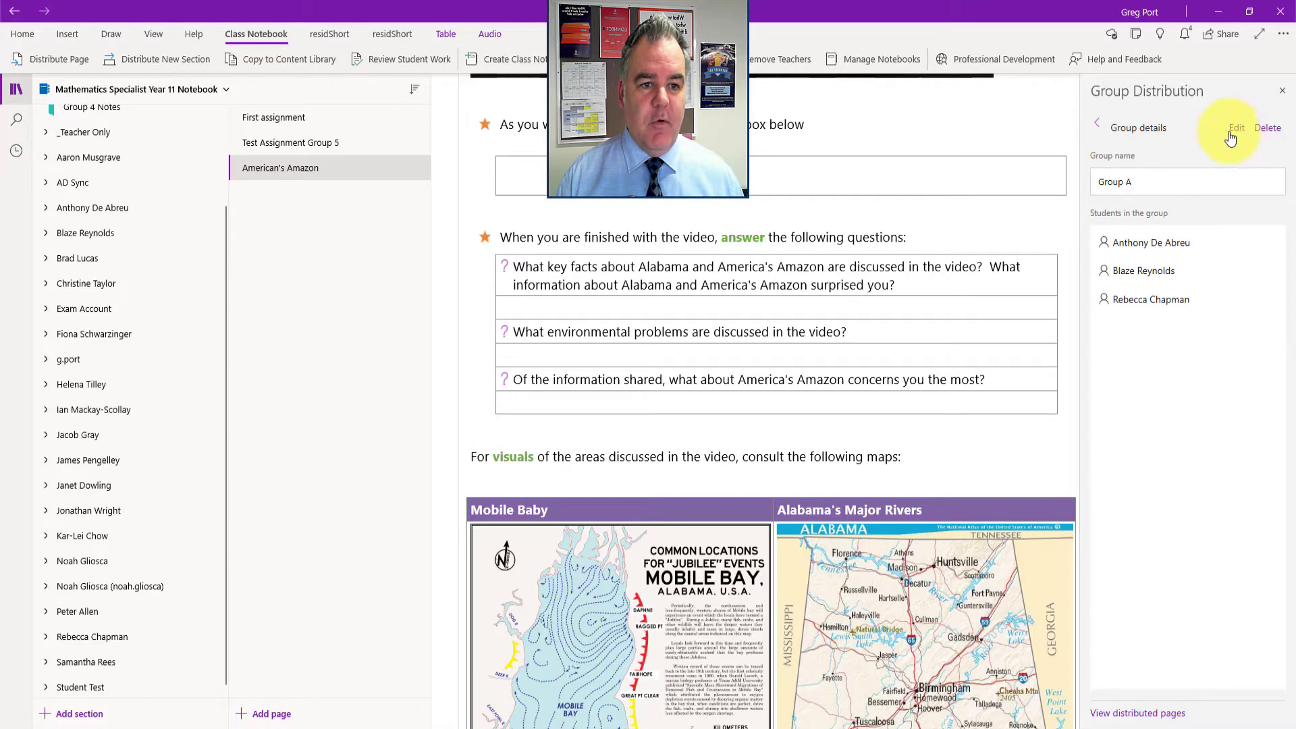
{"action": "left_click", "coordinate": [1096, 124]}
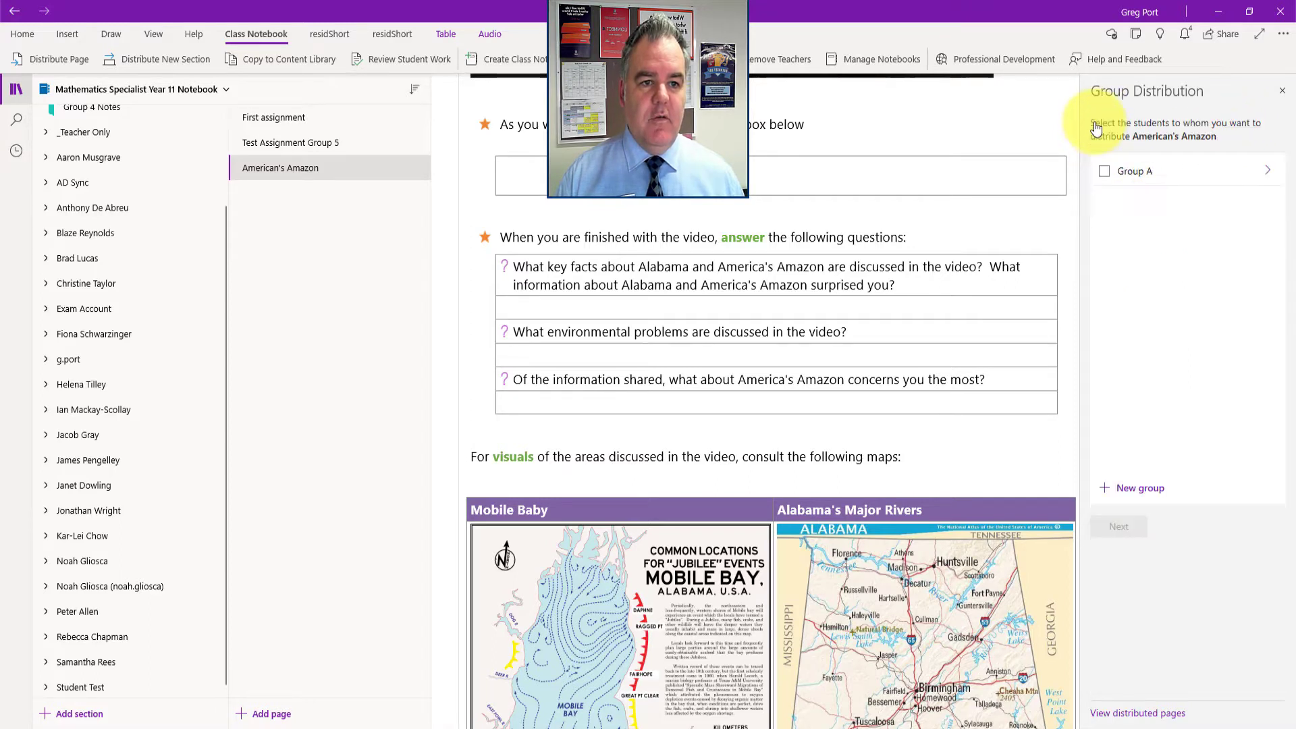
Set up distribution of the page to Group A's Handouts section, and return to the group list without distributing
{"action": "left_click", "coordinate": [1104, 177]}
{"action": "left_click", "coordinate": [1118, 527]}
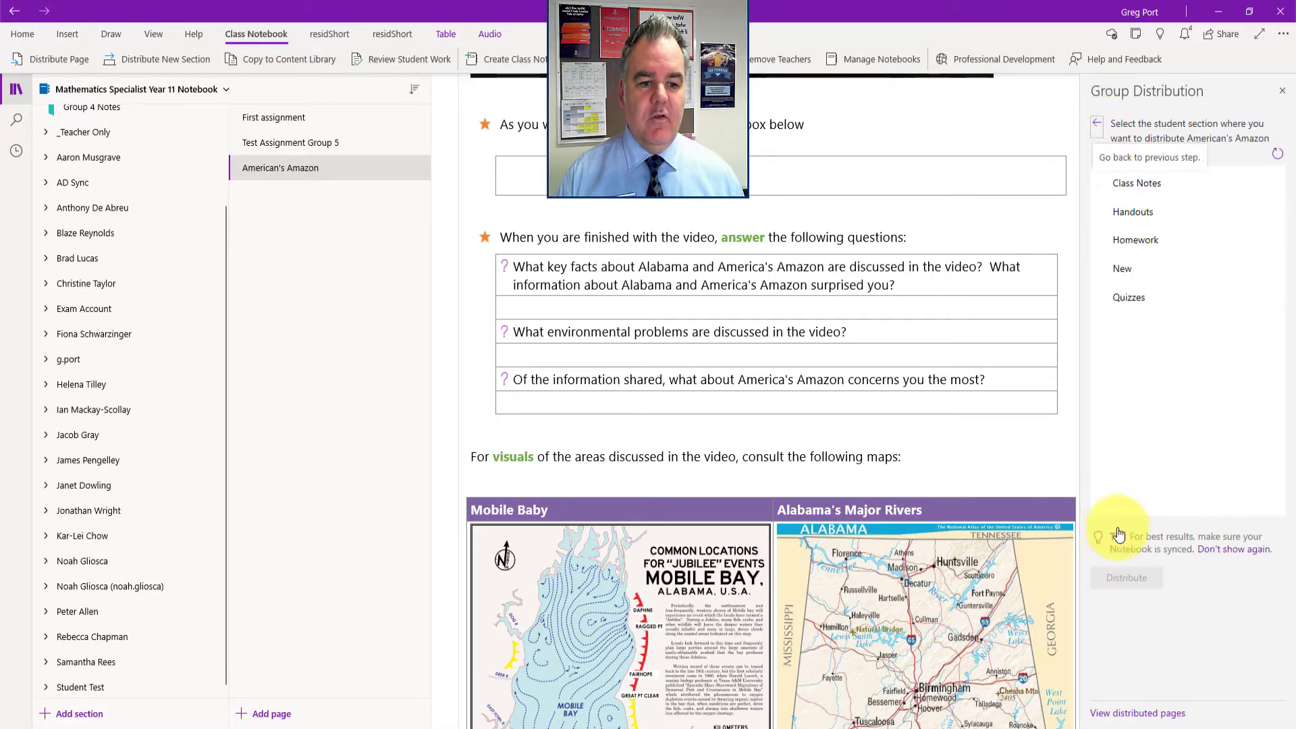
{"action": "left_click", "coordinate": [1120, 214]}
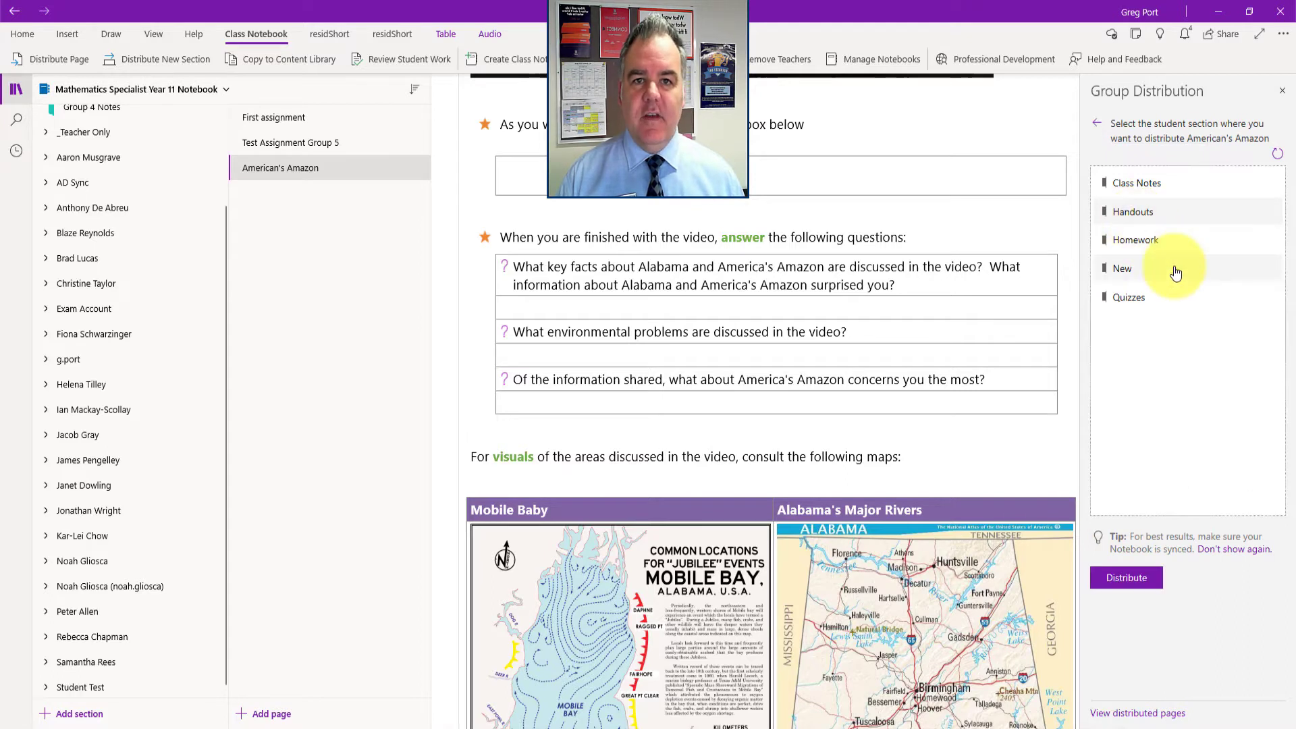
{"action": "left_click", "coordinate": [1099, 124]}
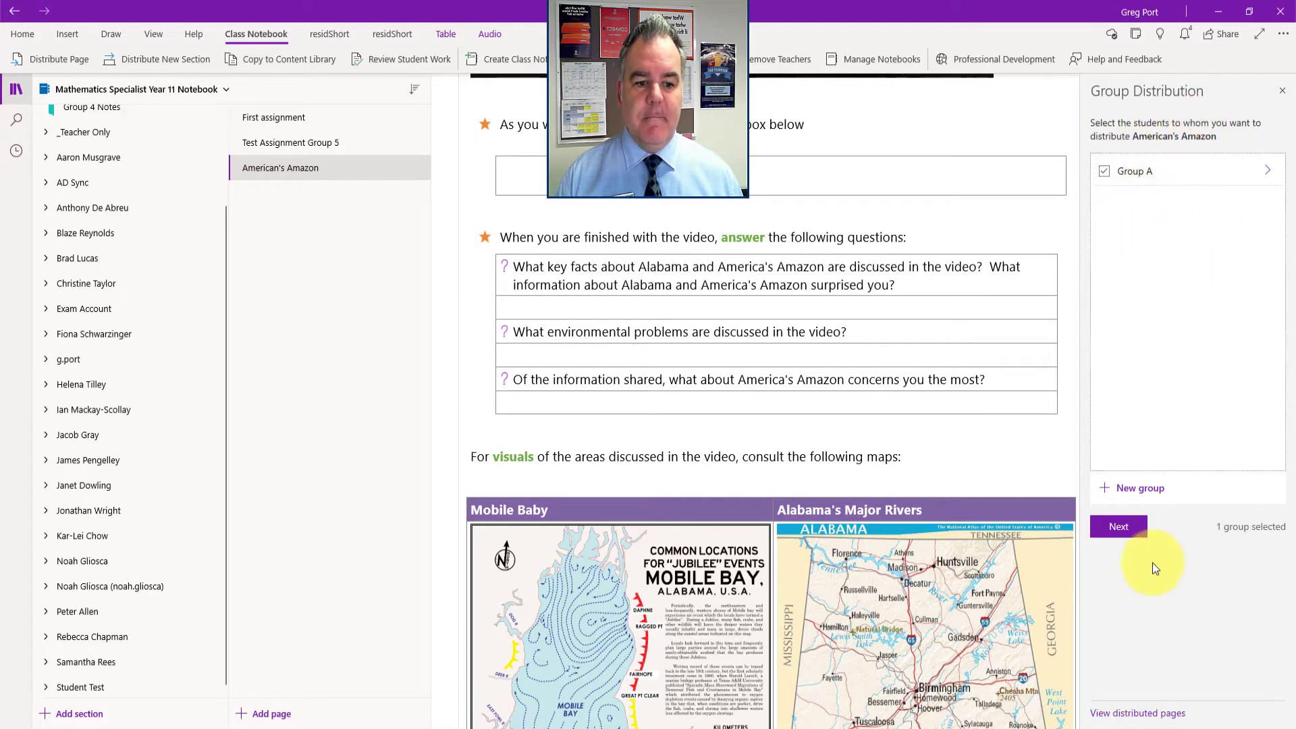
Start a cross-notebook distribution of the page, select the English (offsite) Notebook as a target and deselect it again
{"action": "left_click", "coordinate": [55, 60]}
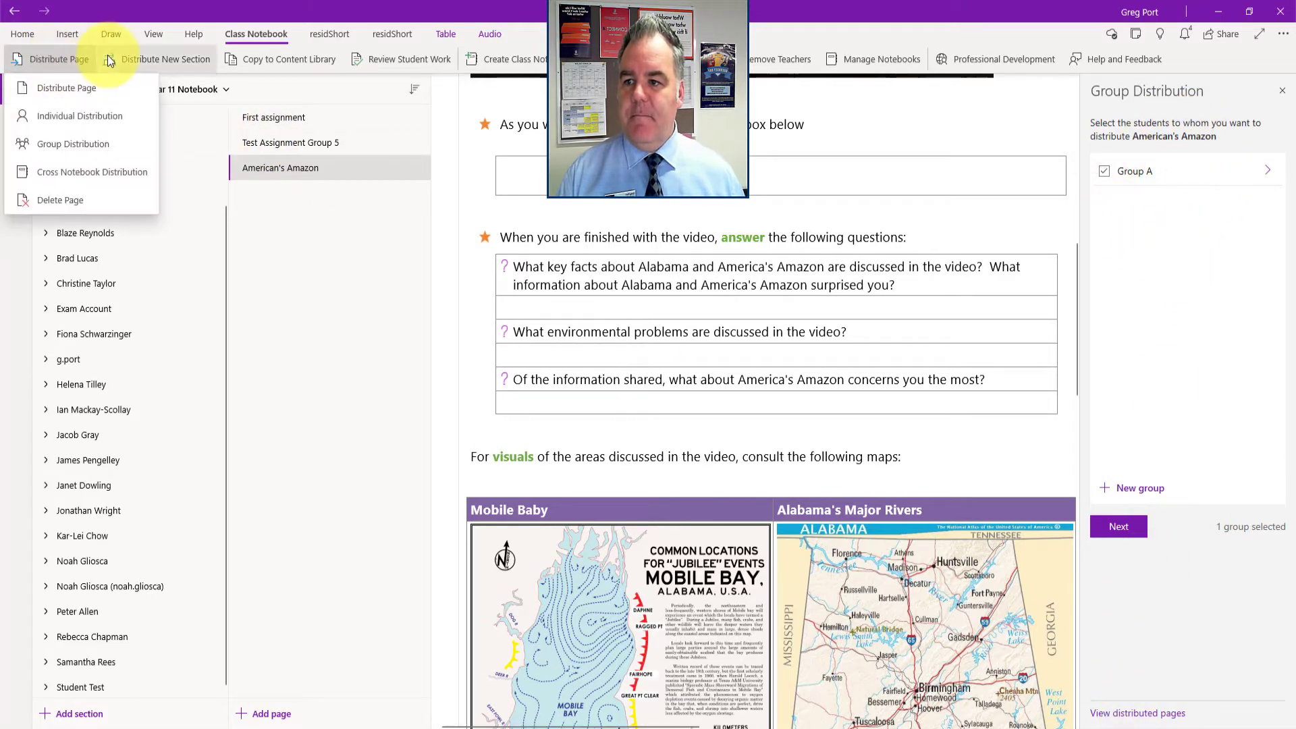
{"action": "left_click", "coordinate": [84, 173]}
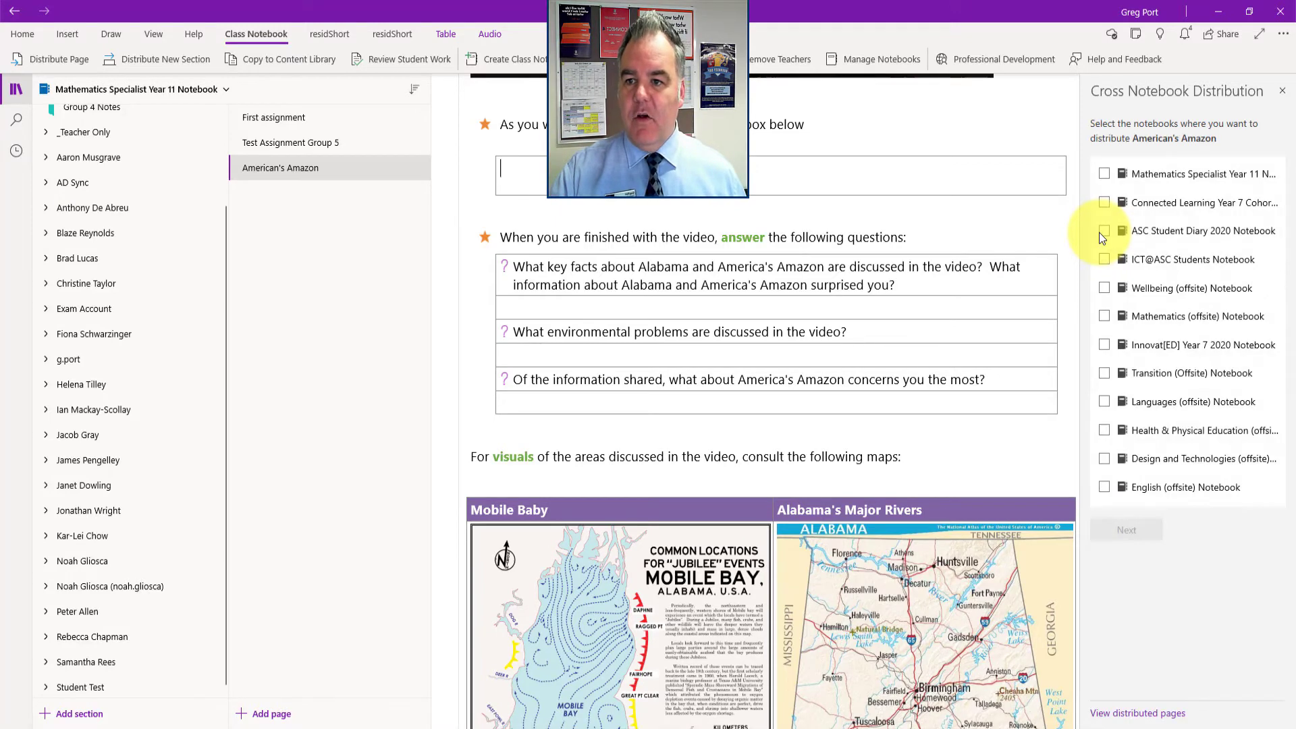
{"action": "left_click", "coordinate": [788, 177]}
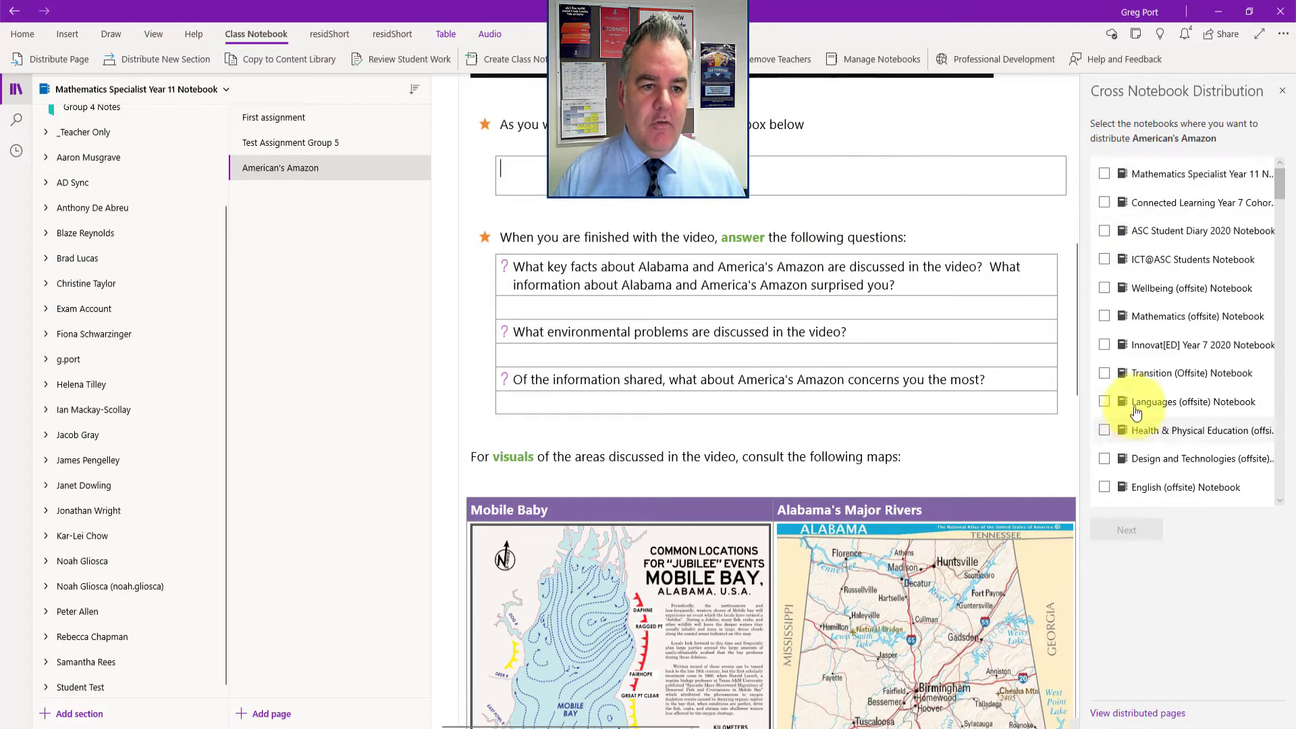
{"action": "scroll", "coordinate": [1107, 337], "scroll_direction": "down", "scroll_amount": 3}
{"action": "left_click", "coordinate": [1103, 330]}
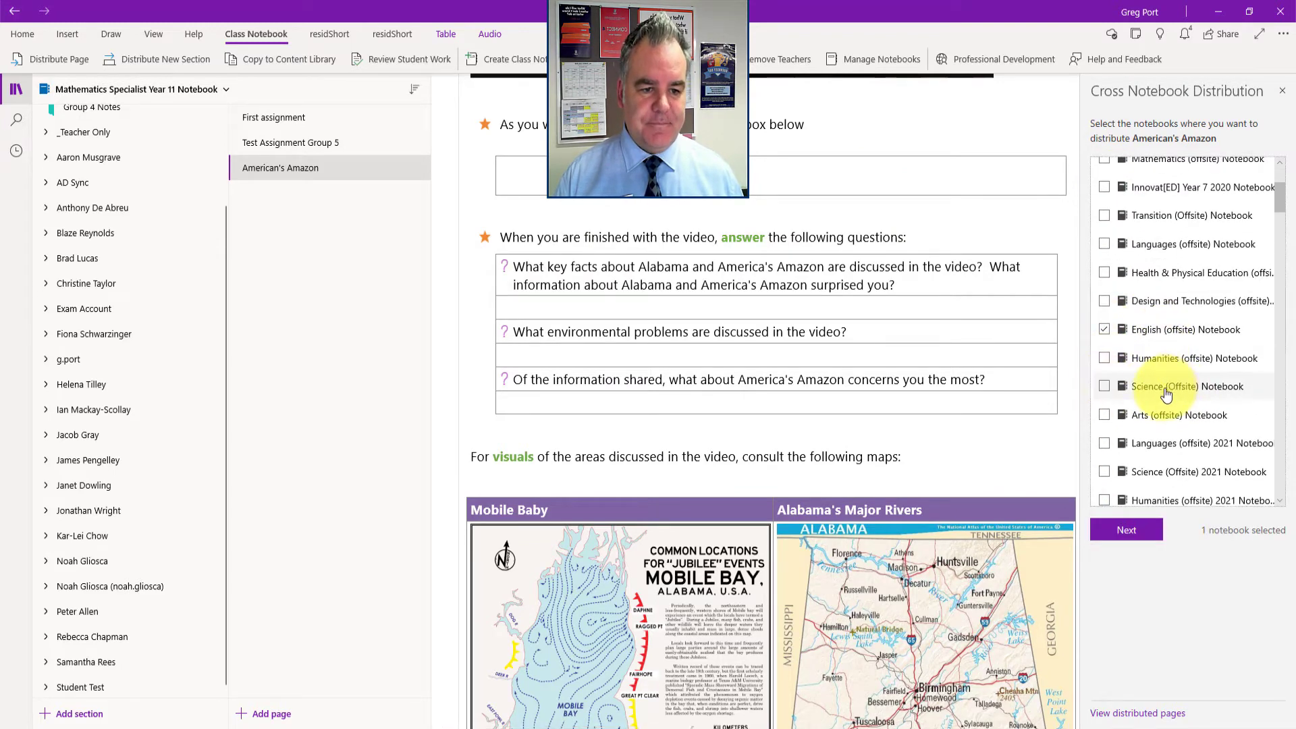
{"action": "left_click", "coordinate": [1139, 335]}
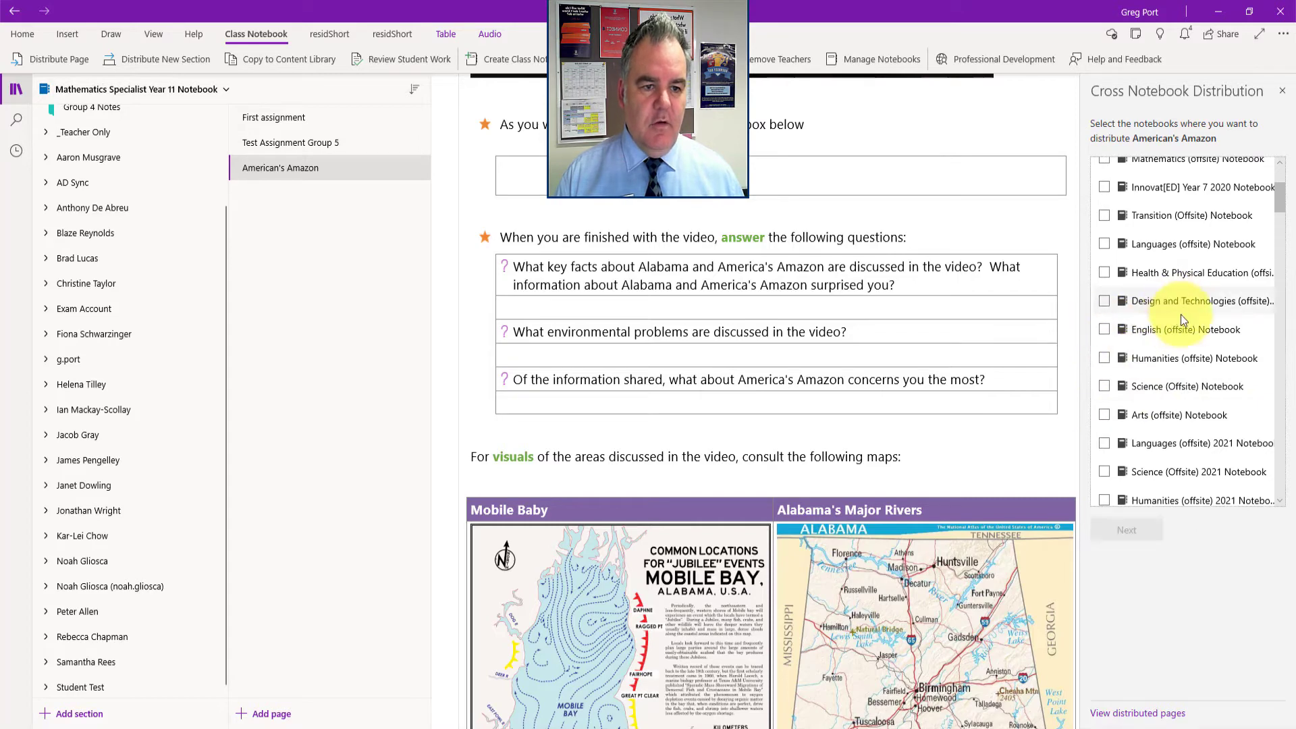
Try to find a common student section for the page across the Year 10 HASS Notebook and another notebook, and return to the notebook list
{"action": "scroll", "coordinate": [1148, 290], "scroll_direction": "down", "scroll_amount": 10}
{"action": "scroll", "coordinate": [1120, 216], "scroll_direction": "up", "scroll_amount": 3}
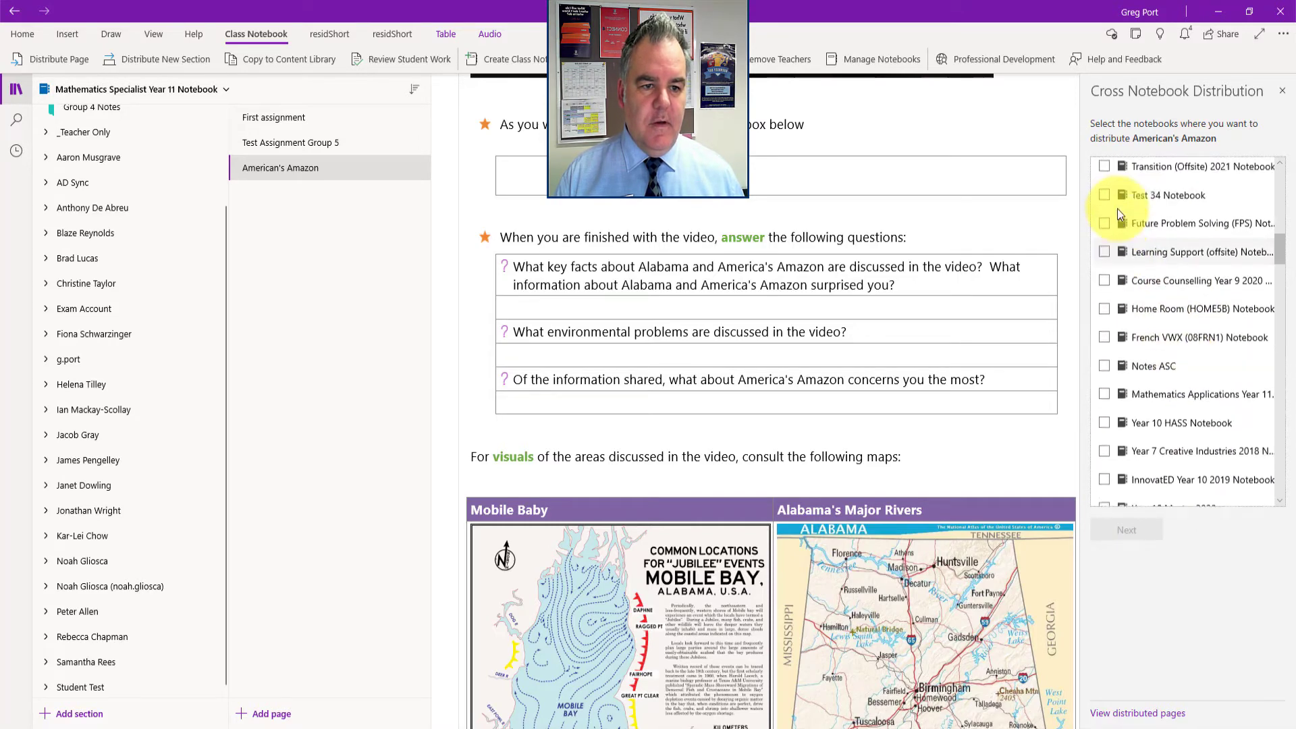
{"action": "left_click", "coordinate": [1104, 260]}
{"action": "scroll", "coordinate": [1147, 337], "scroll_direction": "down", "scroll_amount": 2}
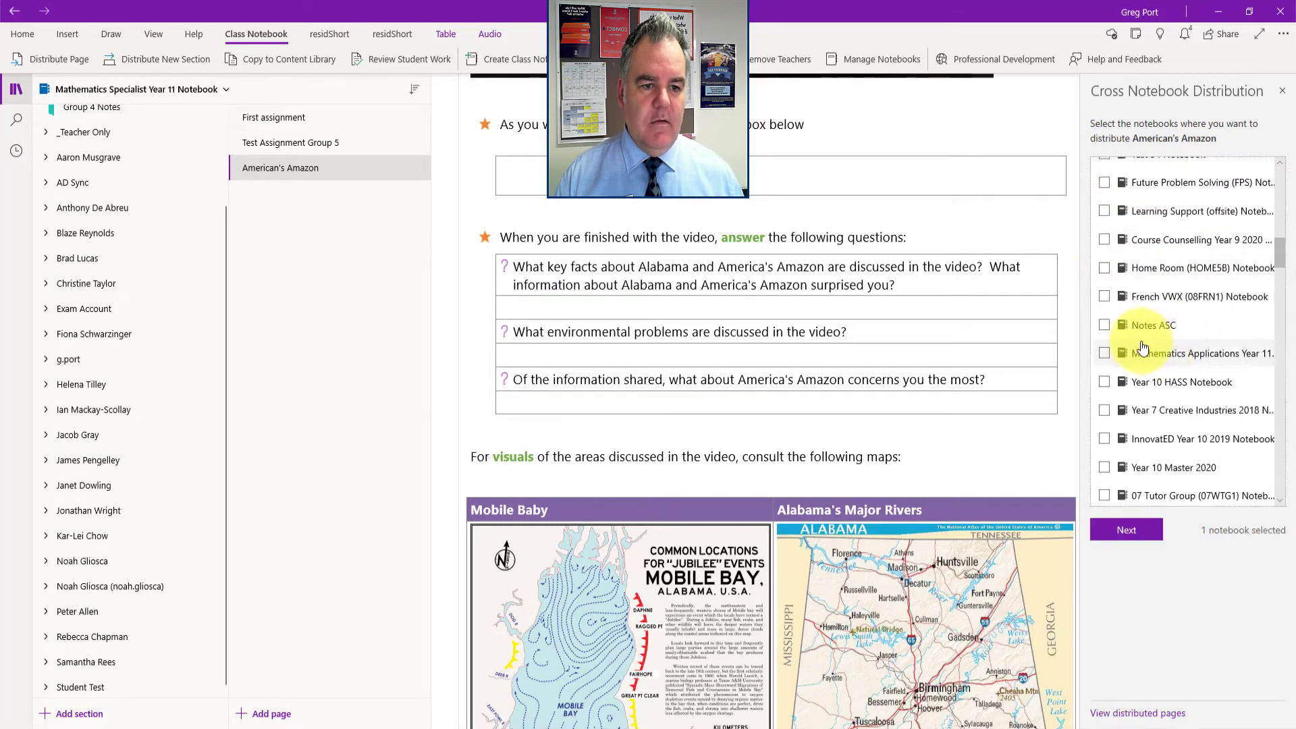
{"action": "left_click", "coordinate": [1104, 382]}
{"action": "left_click", "coordinate": [1117, 529]}
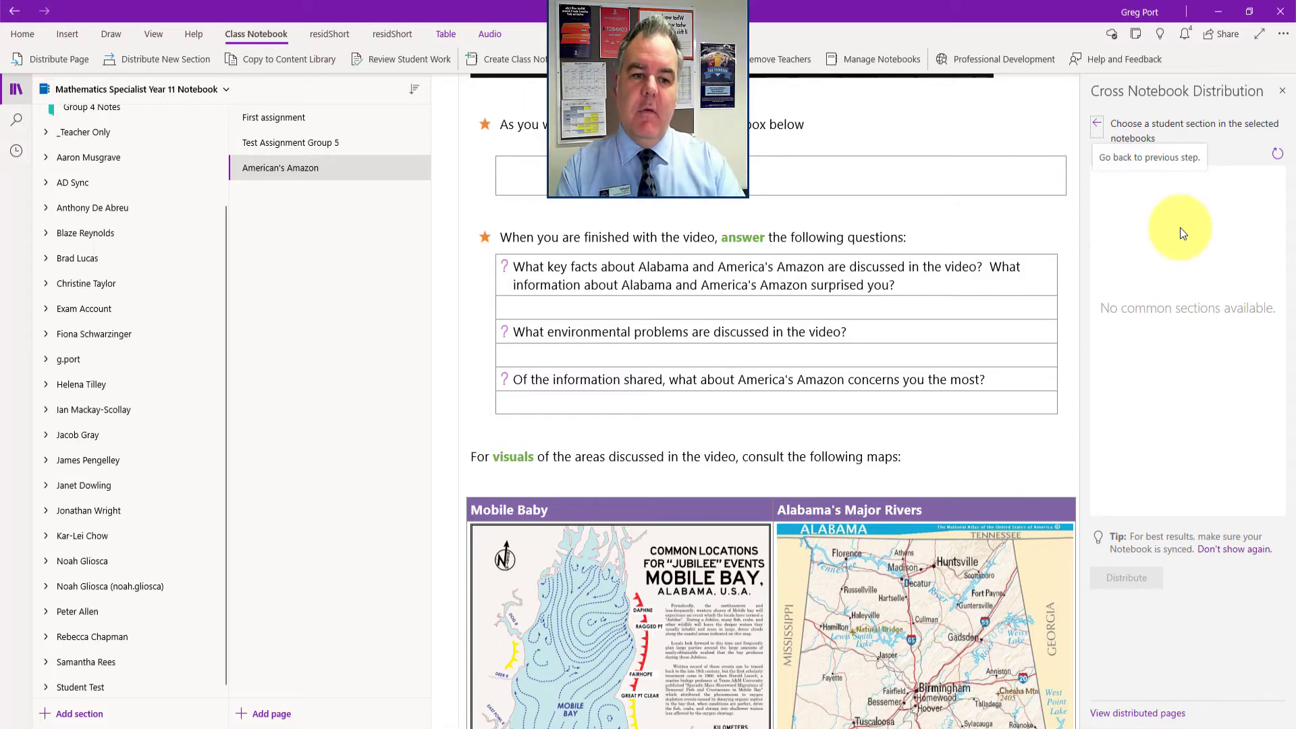
{"action": "left_click", "coordinate": [1097, 127]}
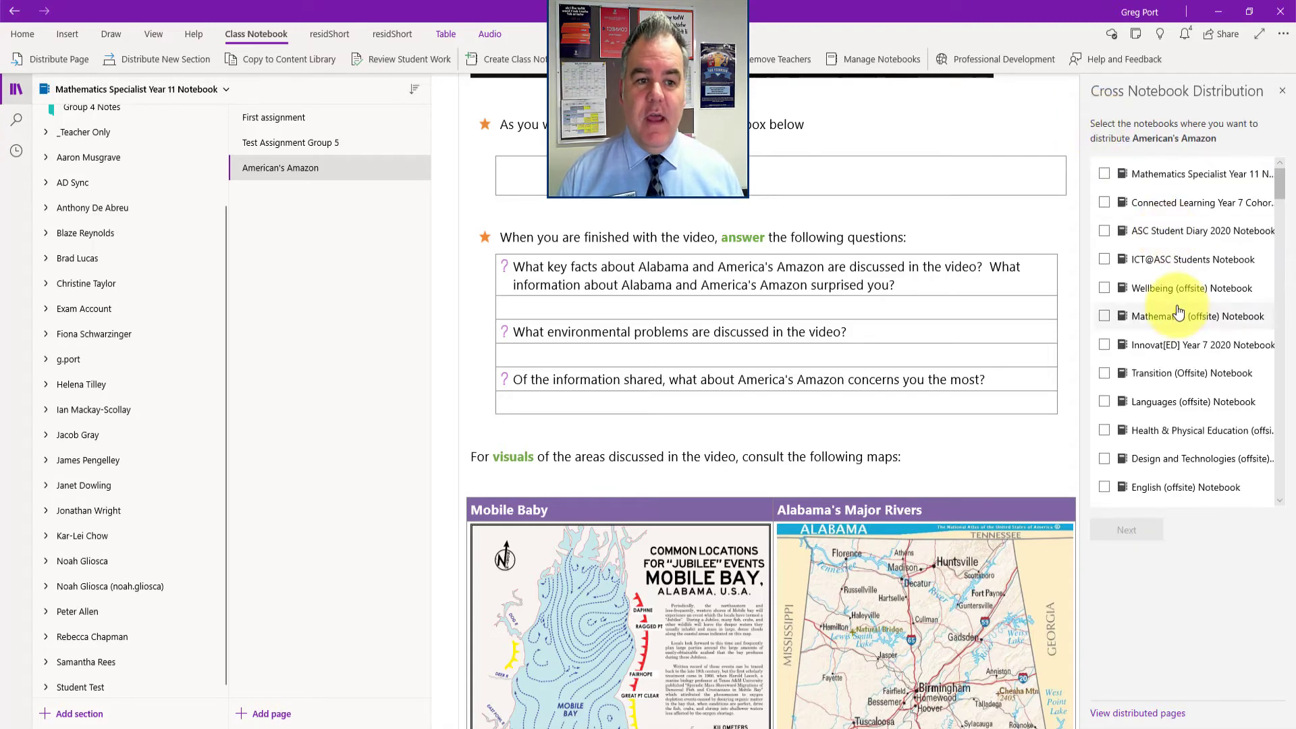
{"action": "scroll", "coordinate": [1177, 311], "scroll_direction": "down", "scroll_amount": 15}
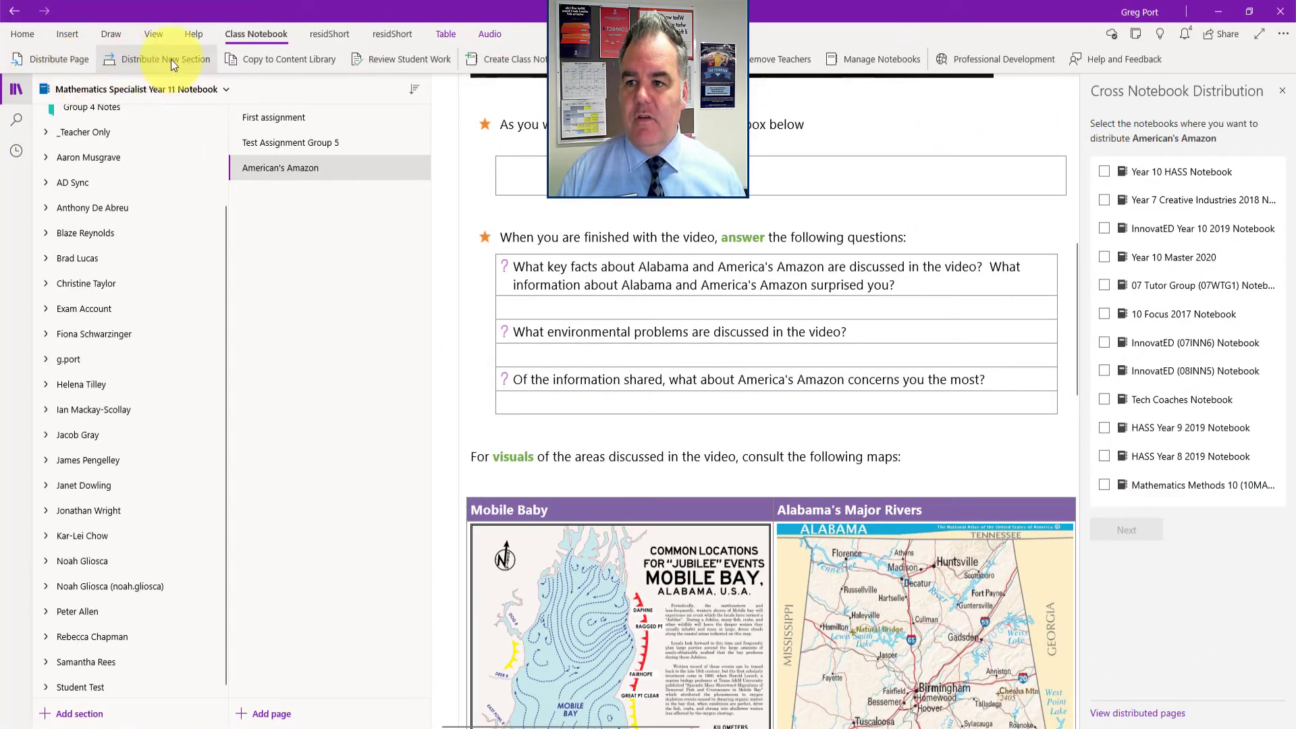
Distribute a new section named "Term 3" to every student in the notebook
{"action": "left_click", "coordinate": [172, 59]}
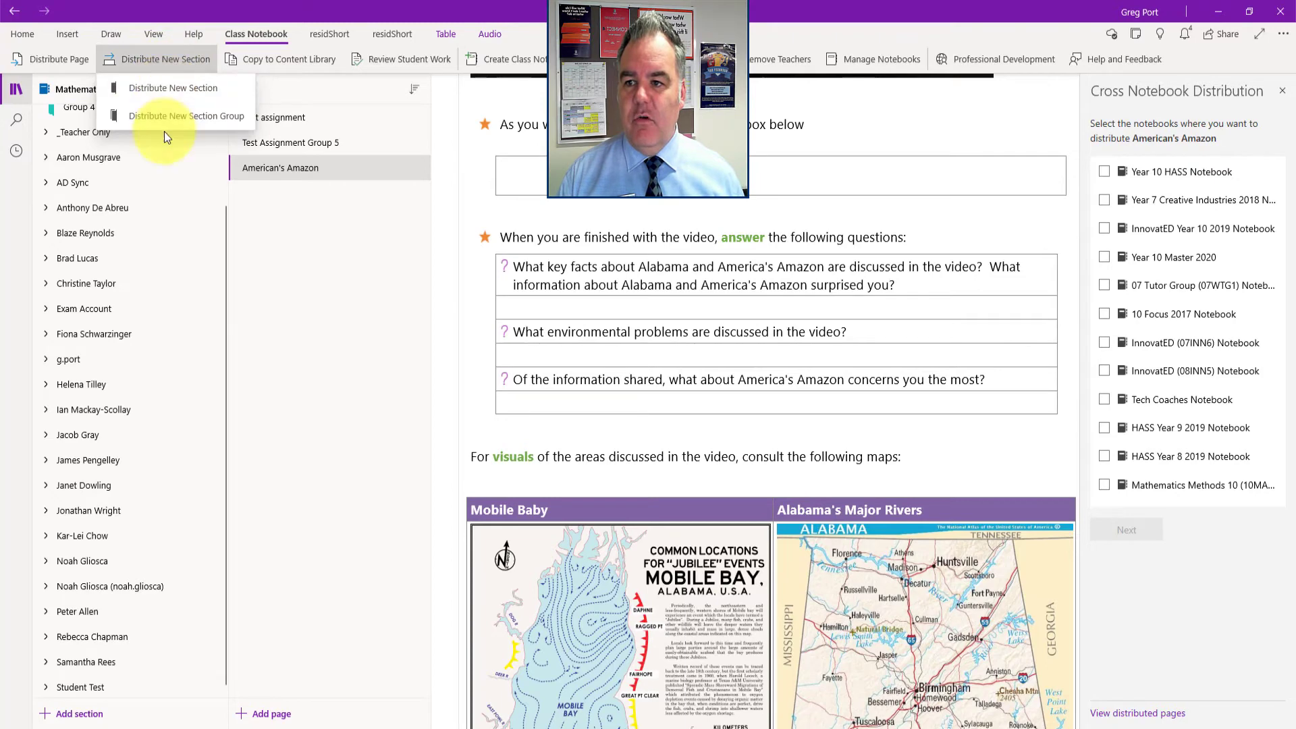
{"action": "left_click", "coordinate": [174, 88]}
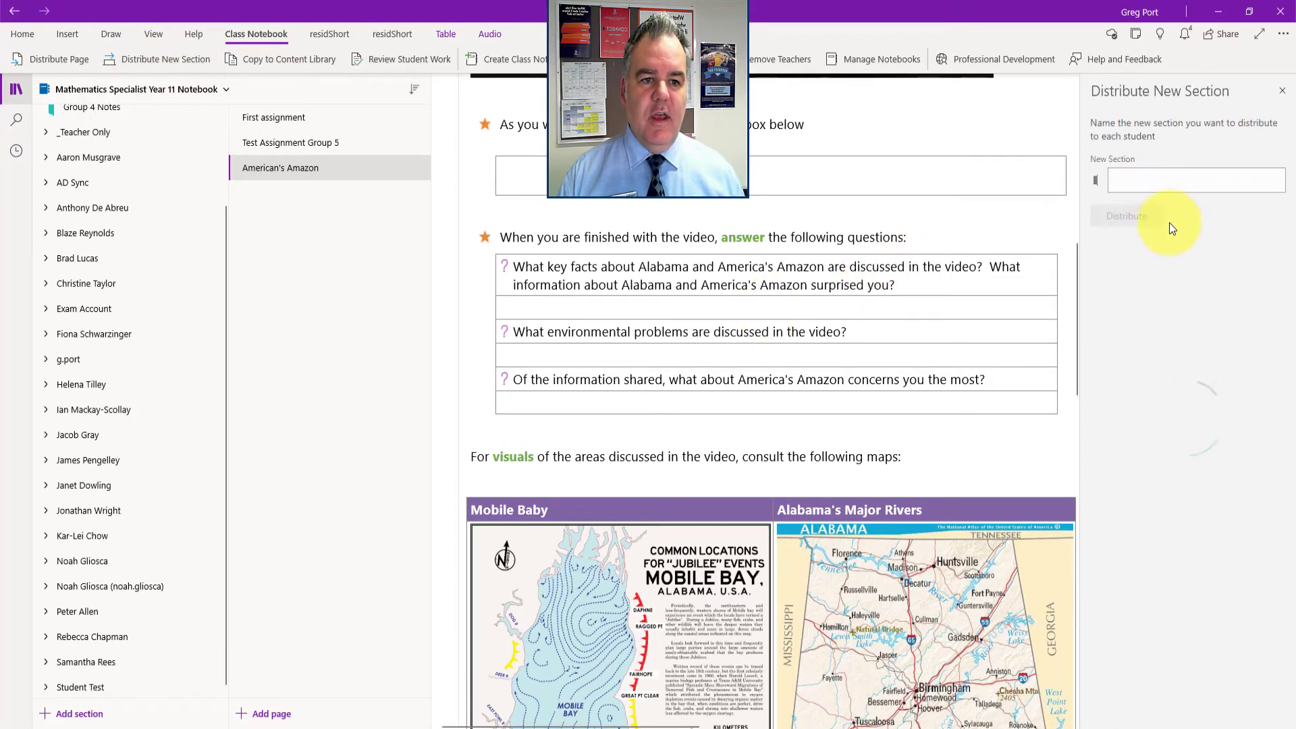
{"action": "left_click", "coordinate": [1157, 181]}
{"action": "type", "text": "Term 3"}
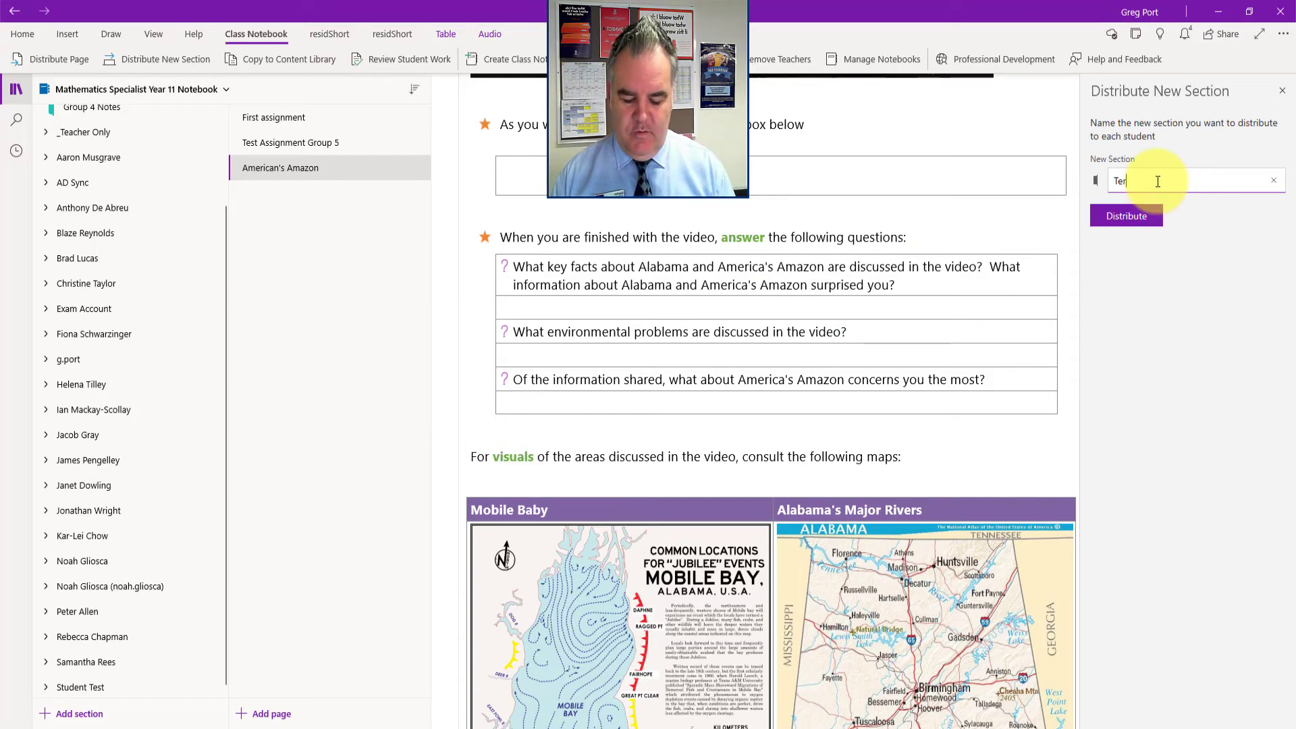
{"action": "left_click", "coordinate": [1127, 215]}
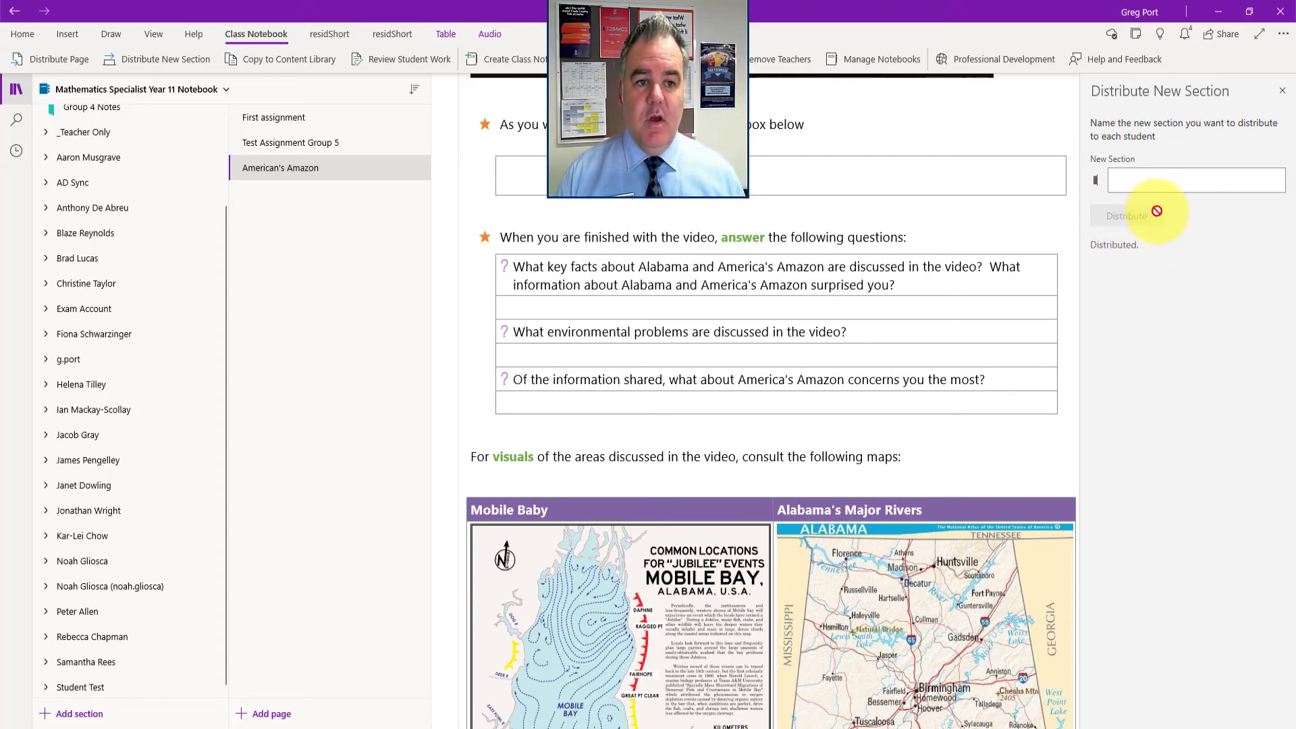
Check the fifth listed student's sections for the distributed Term 3 section and collapse the list again
{"action": "left_click", "coordinate": [68, 258]}
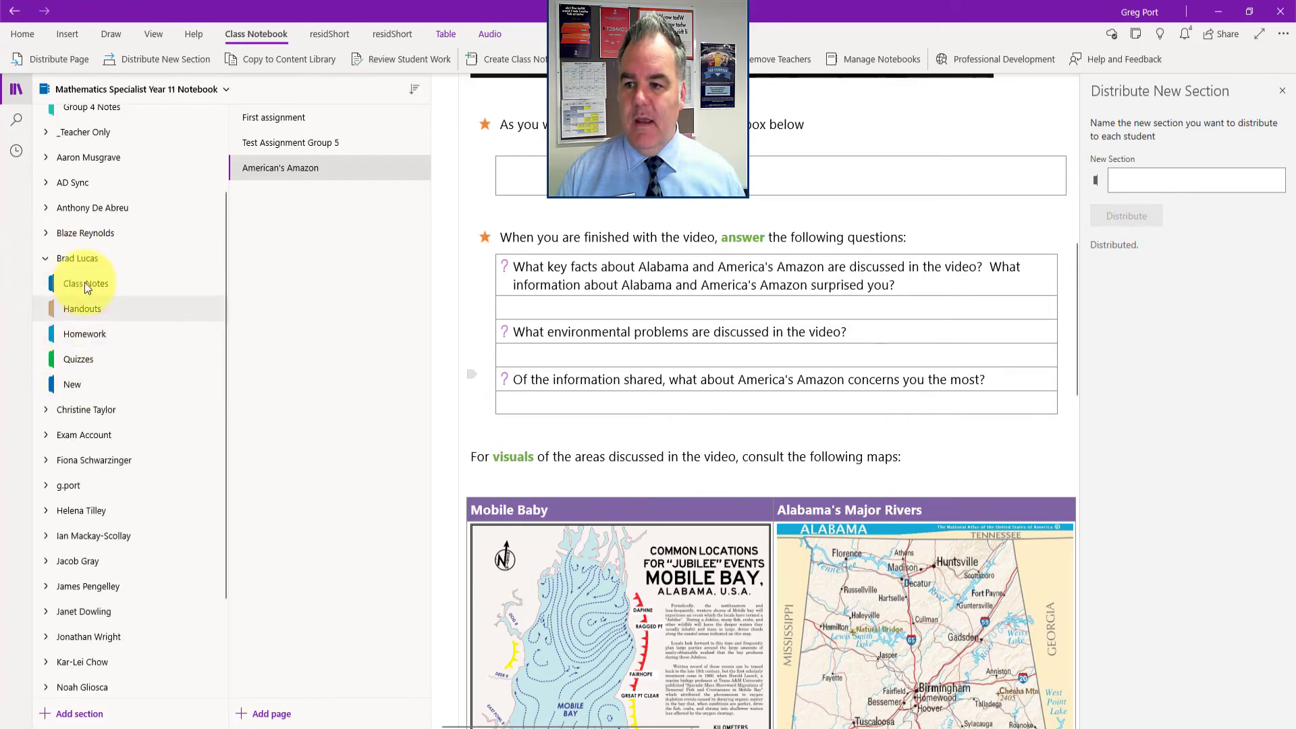
{"action": "left_click", "coordinate": [81, 262]}
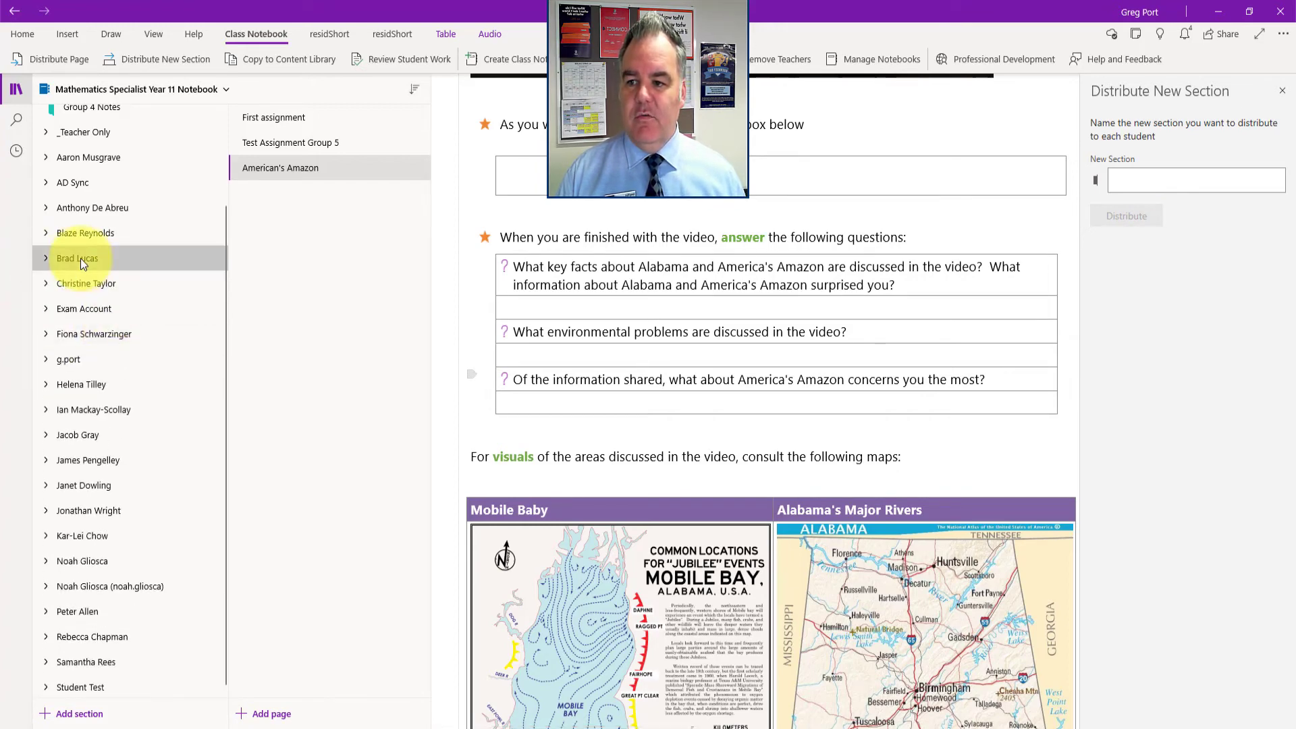
{"action": "left_click", "coordinate": [80, 258]}
{"action": "left_click", "coordinate": [79, 257]}
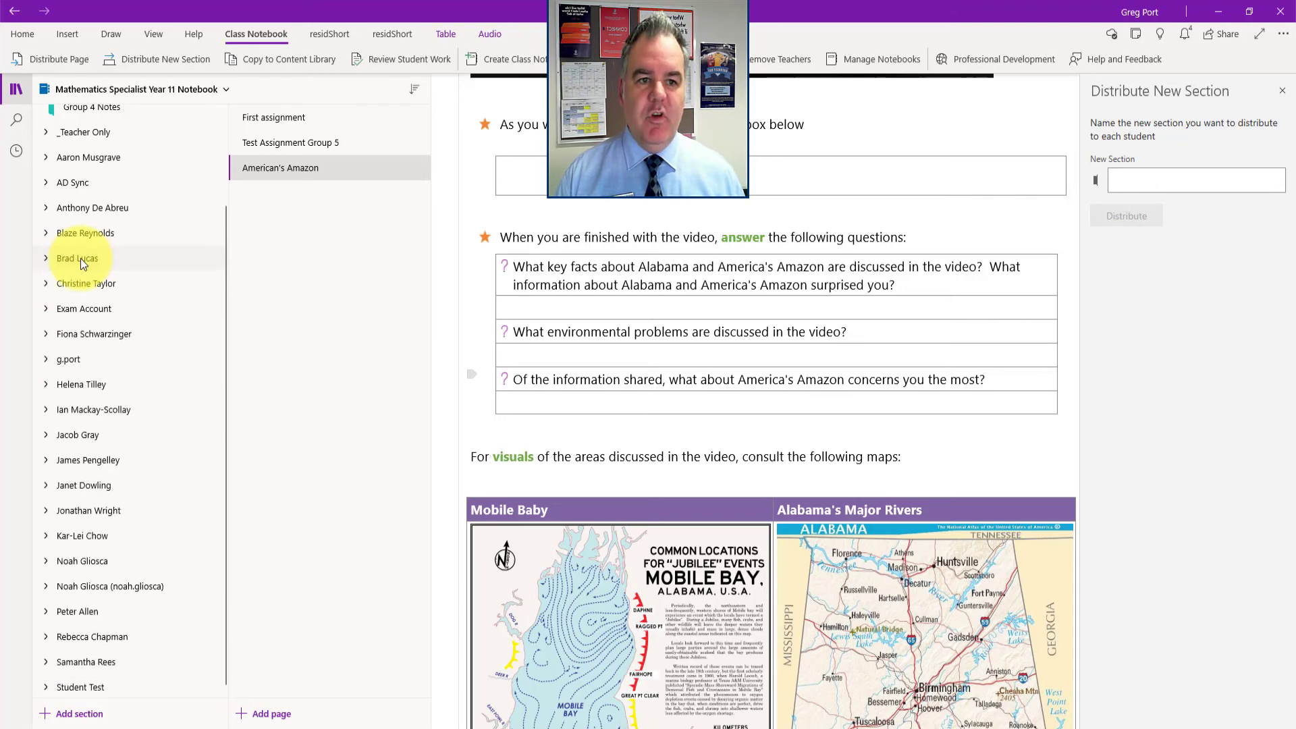
Start distributing a new section group, add a second blank section entry, and close the form without distributing
{"action": "left_click", "coordinate": [176, 60]}
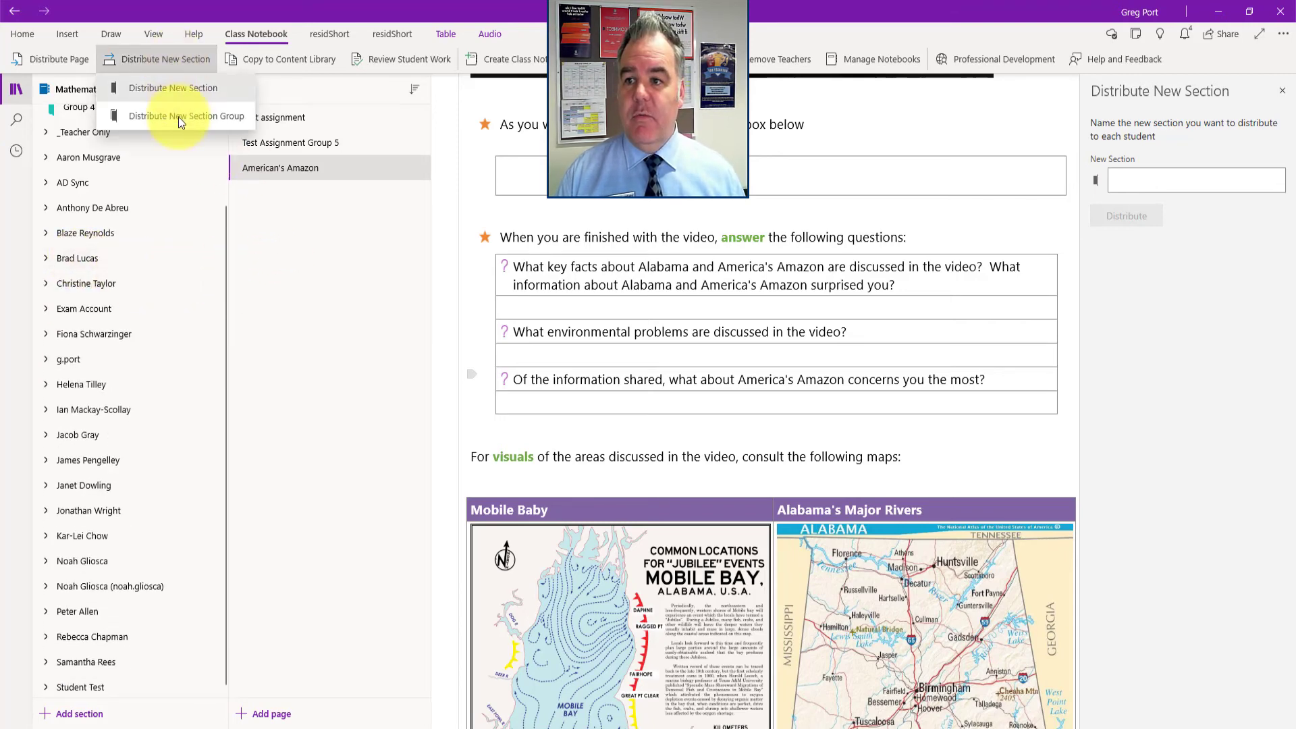
{"action": "left_click", "coordinate": [178, 120]}
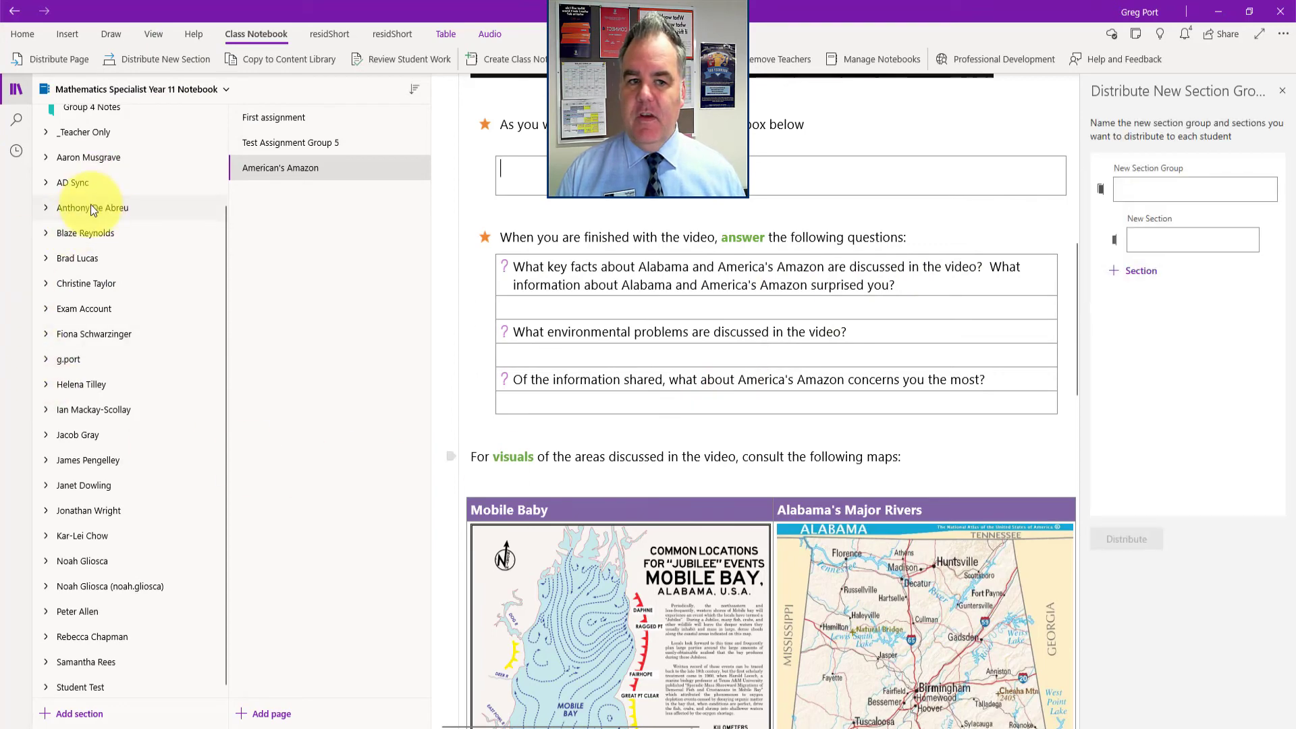
{"action": "scroll", "coordinate": [94, 209], "scroll_direction": "up", "scroll_amount": 3}
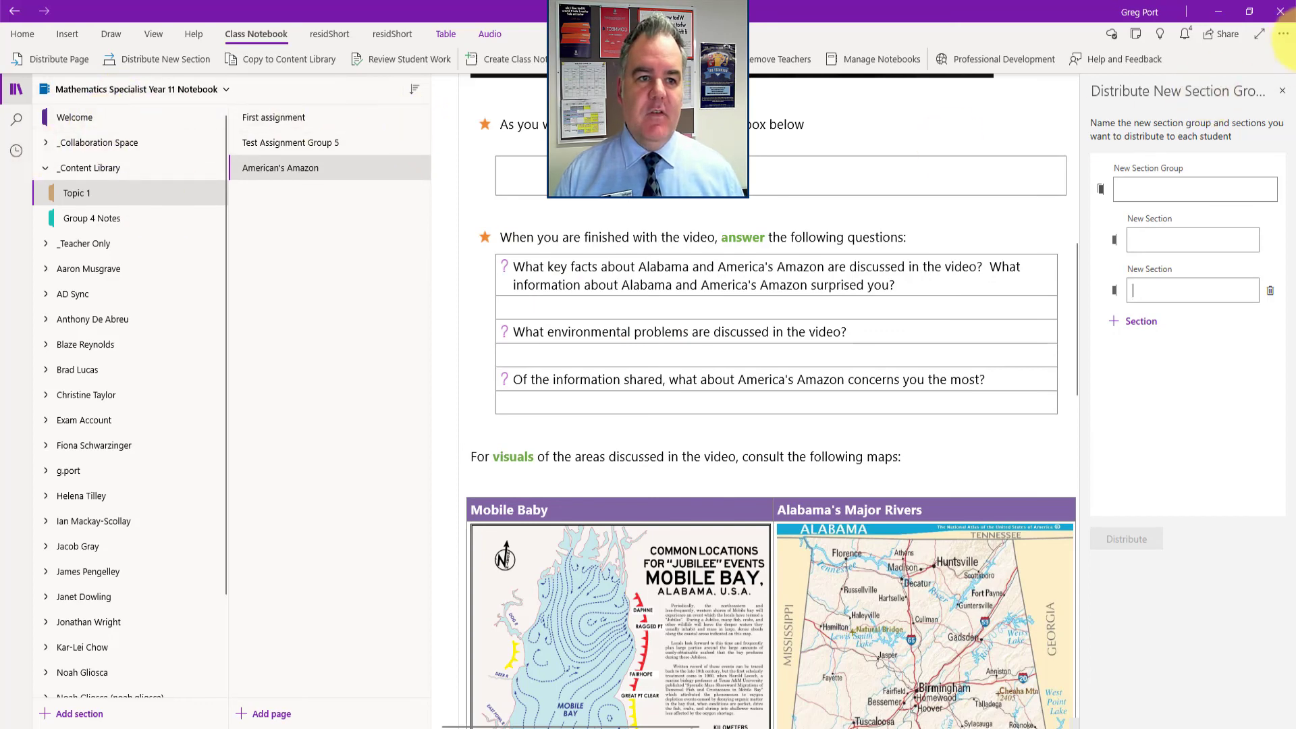
{"action": "left_click", "coordinate": [1282, 92]}
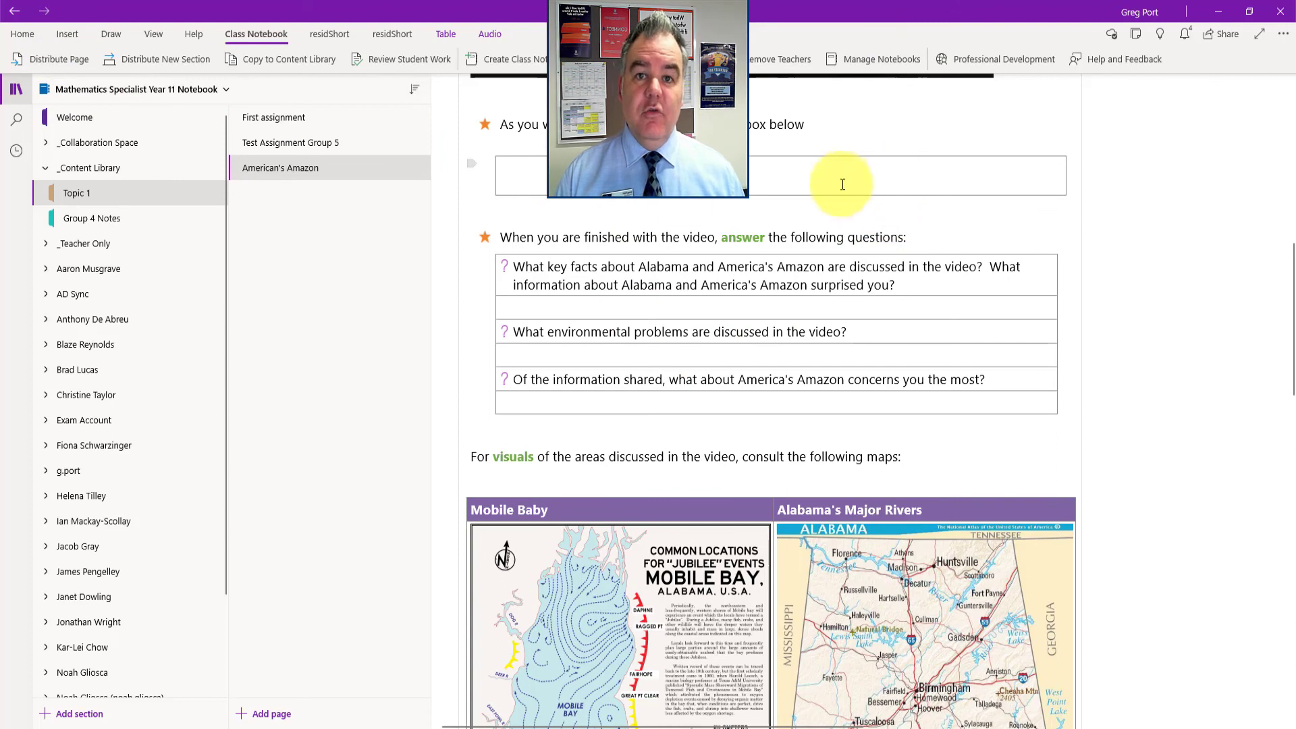
View the distributed American's Amazon page in the third listed student's Handouts section
{"action": "left_click", "coordinate": [44, 319]}
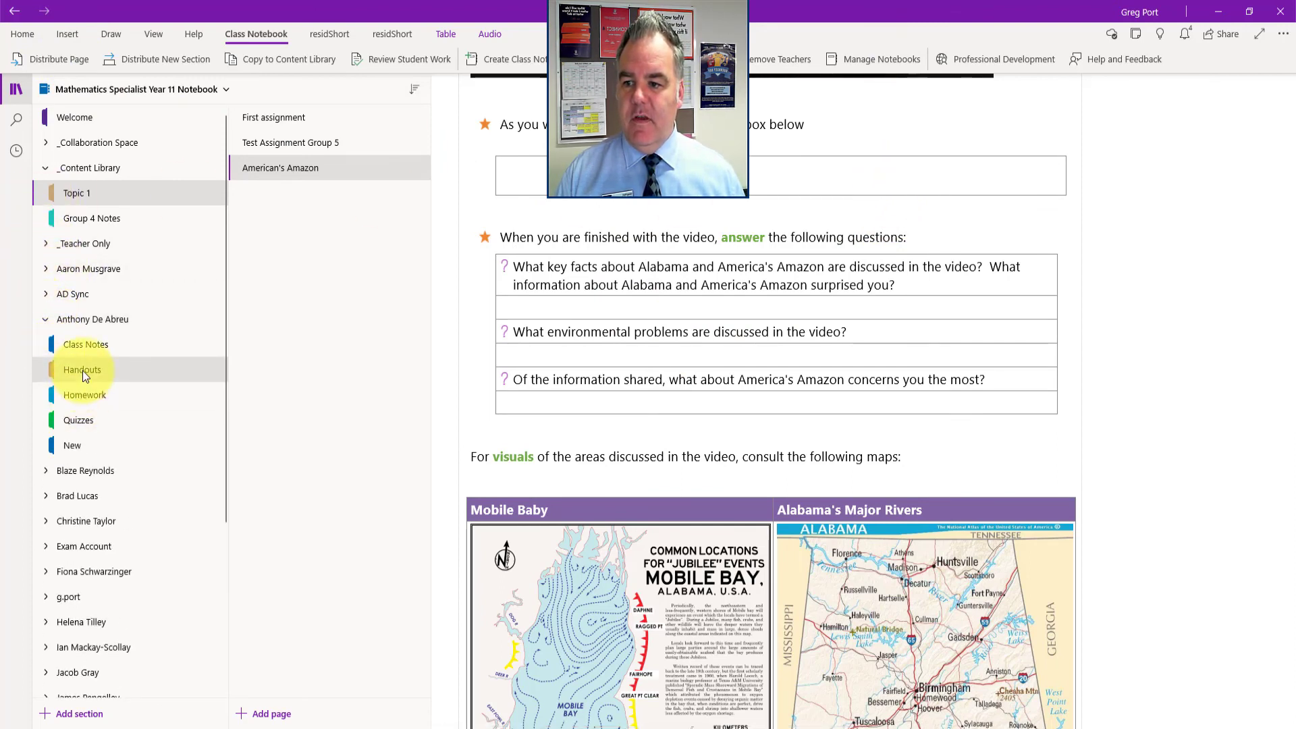
{"action": "left_click", "coordinate": [82, 370]}
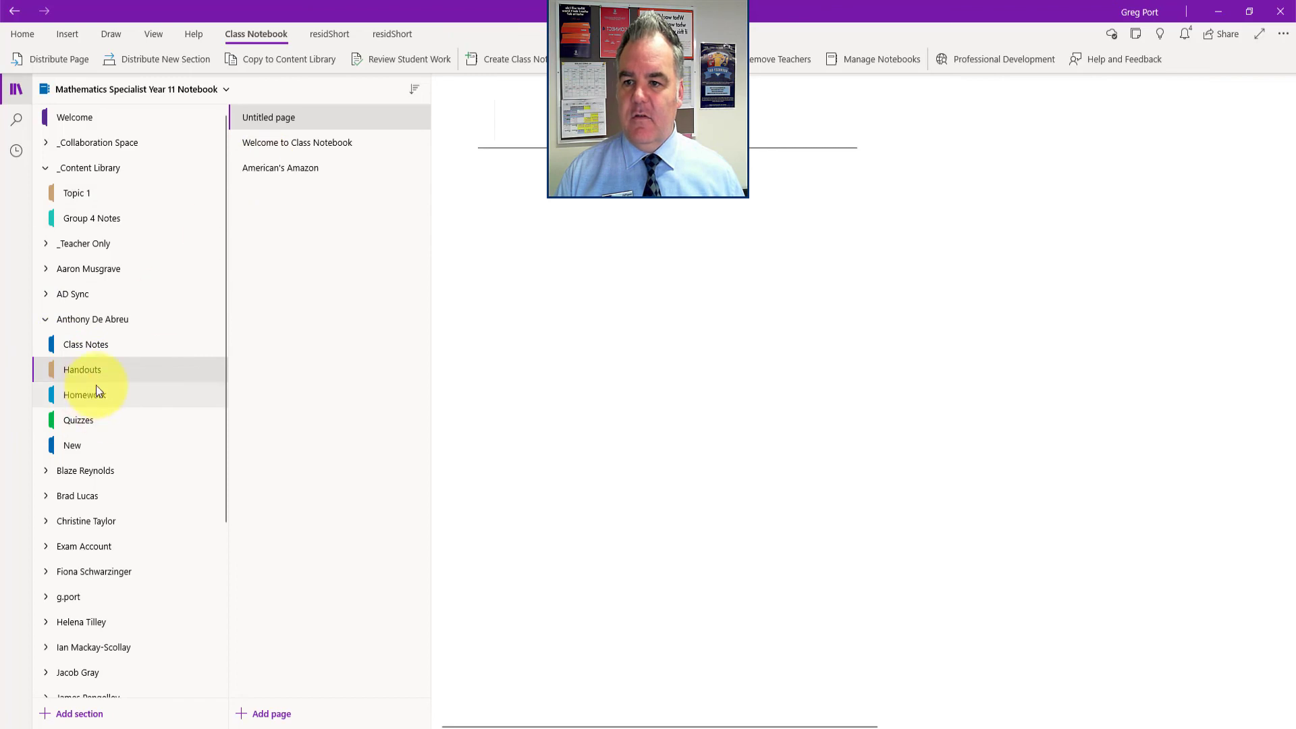
{"action": "left_click", "coordinate": [291, 175]}
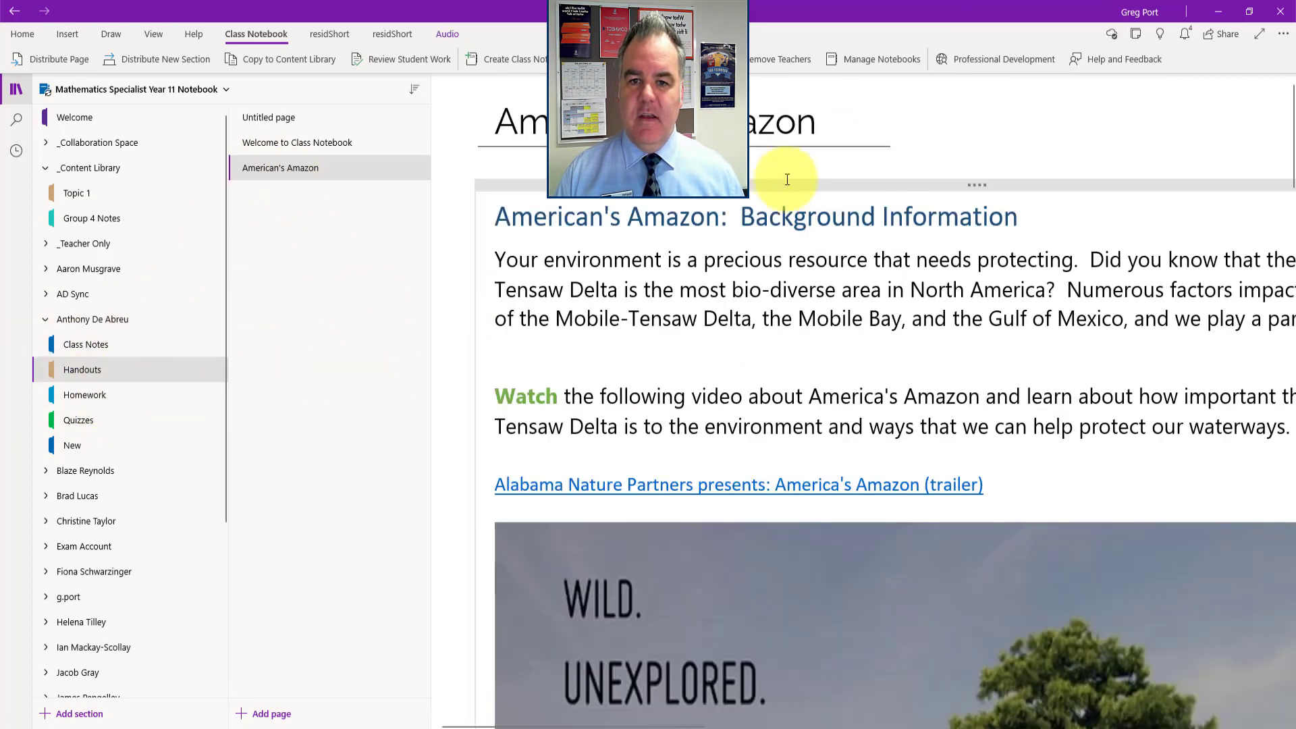
{"action": "scroll", "coordinate": [820, 250], "scroll_direction": "down", "scroll_amount": 5}
{"action": "scroll", "coordinate": [819, 250], "scroll_direction": "up", "scroll_amount": 5}
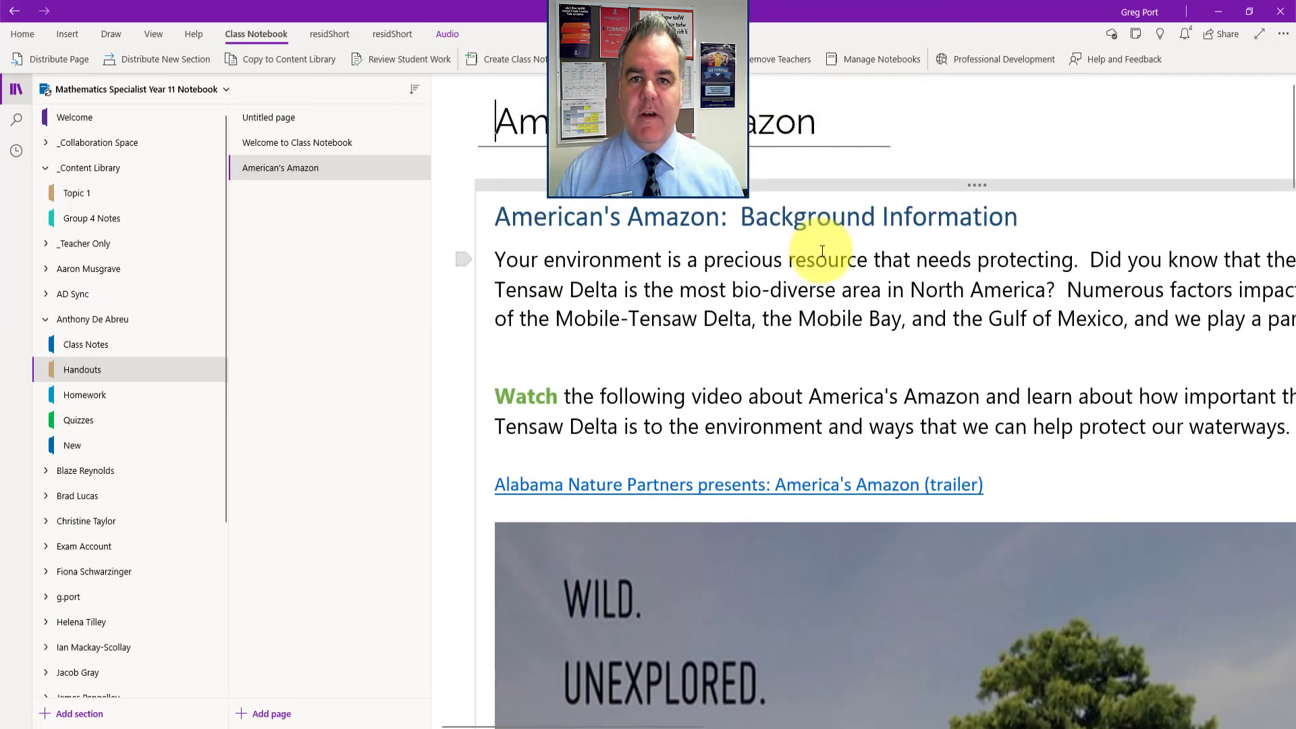